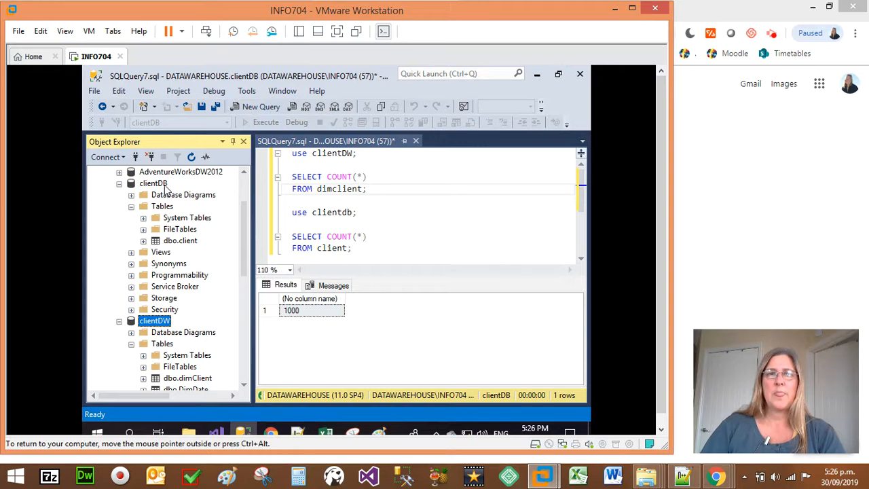
View the top 1000 rows of clientDB's client table, close that query, and run the existing row count on client.
click(166, 243)
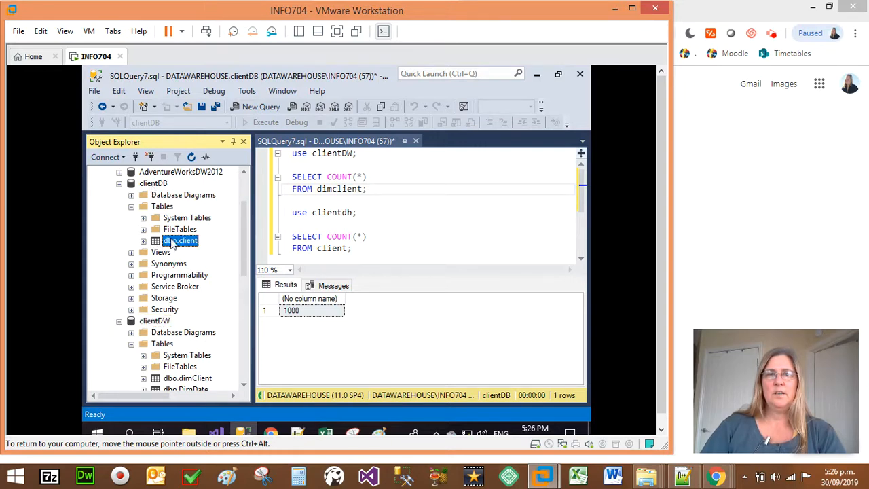
right_click(190, 247)
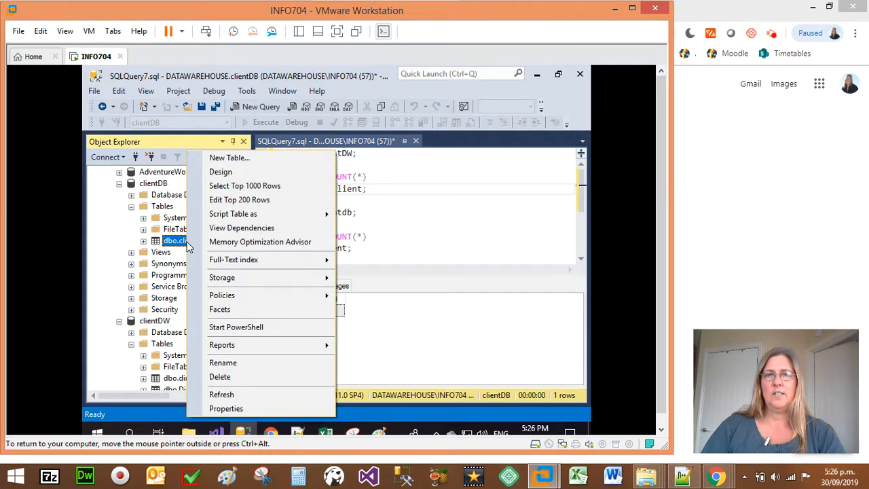
click(248, 188)
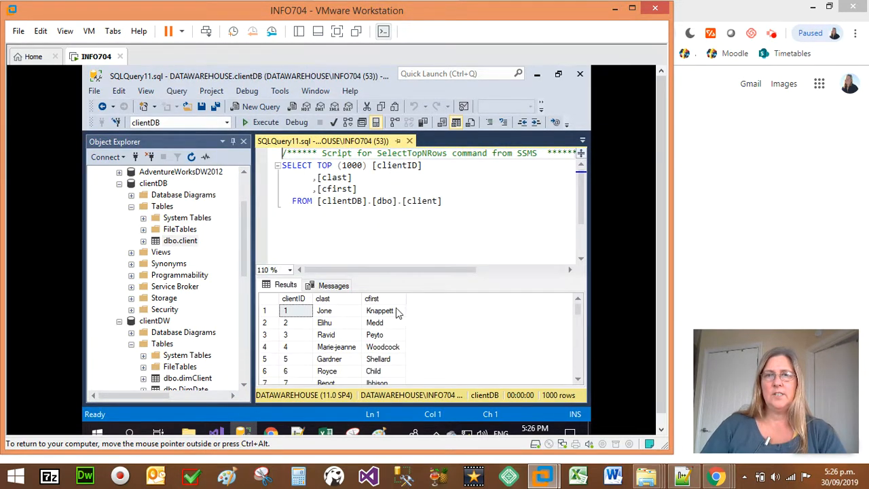
click(410, 141)
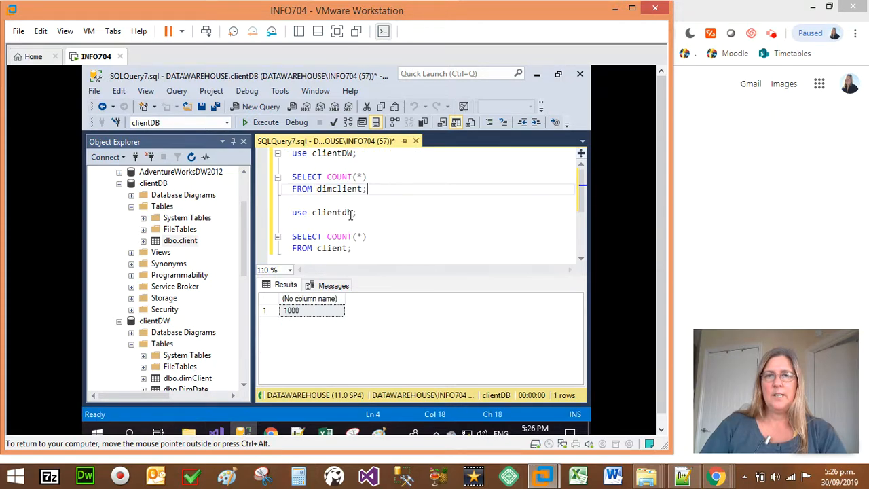
drag(358, 248, 288, 212)
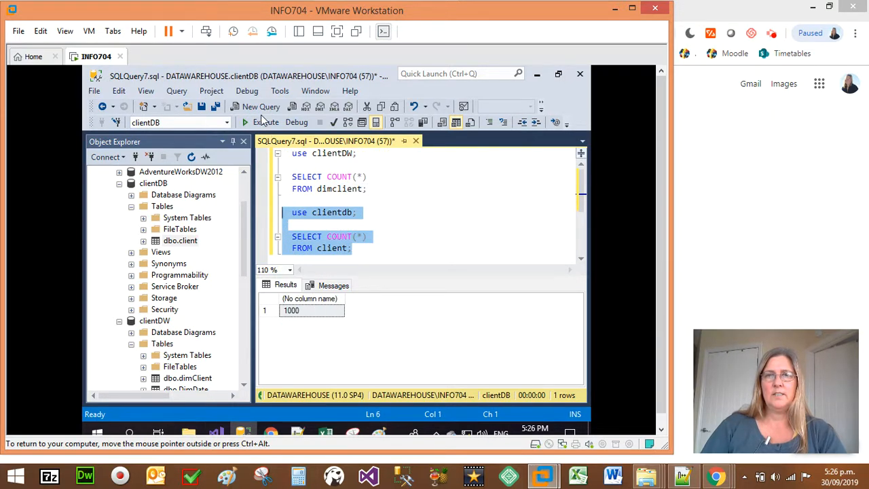
click(262, 123)
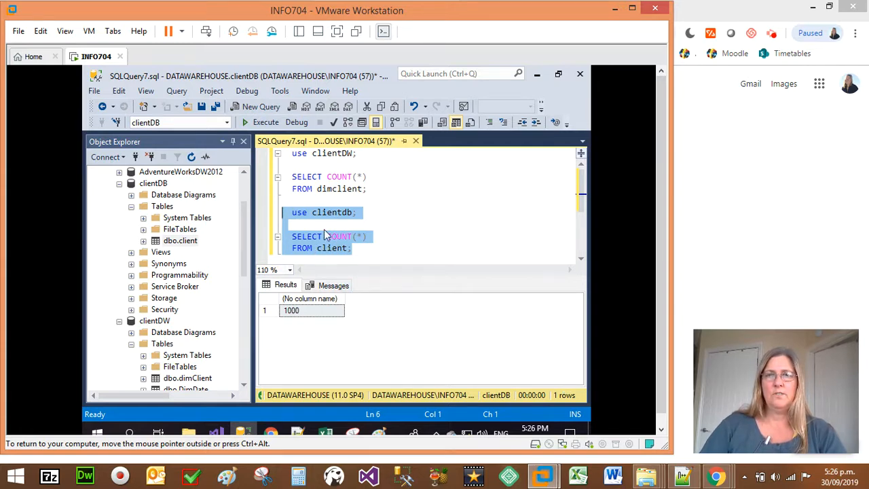
View the top 1000 rows of clientDW's dimClient table, and close that query.
right_click(181, 380)
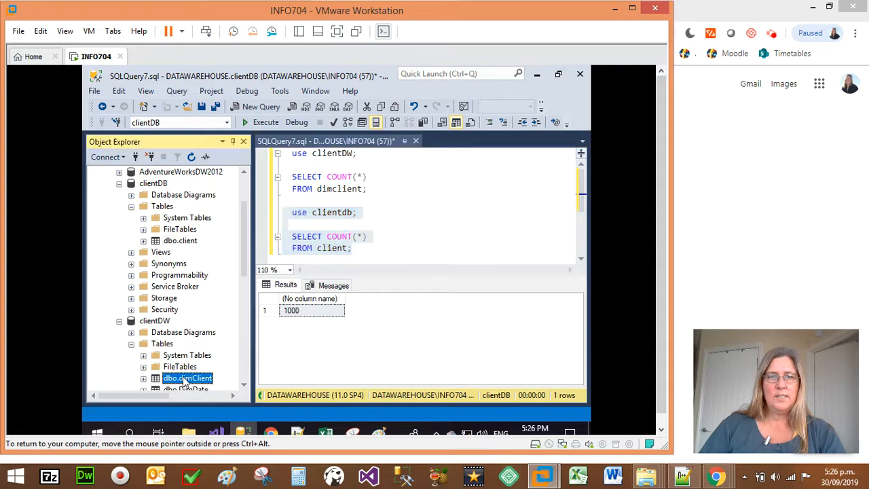
click(255, 186)
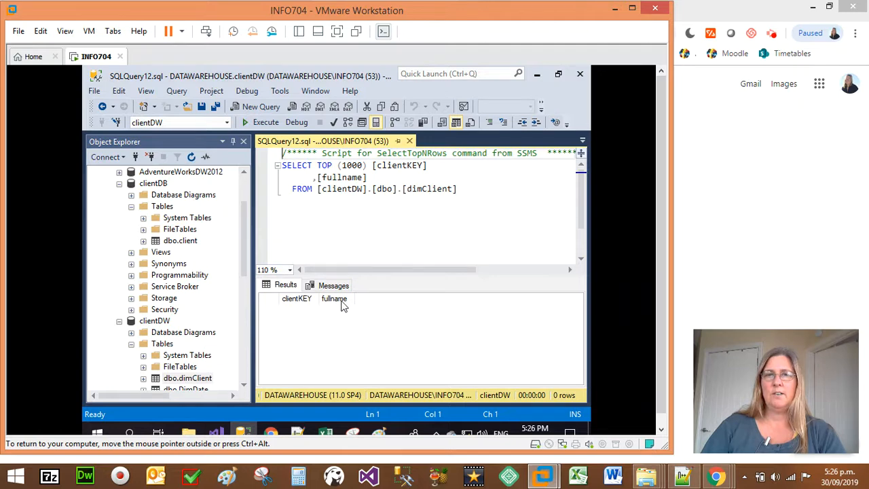
click(409, 141)
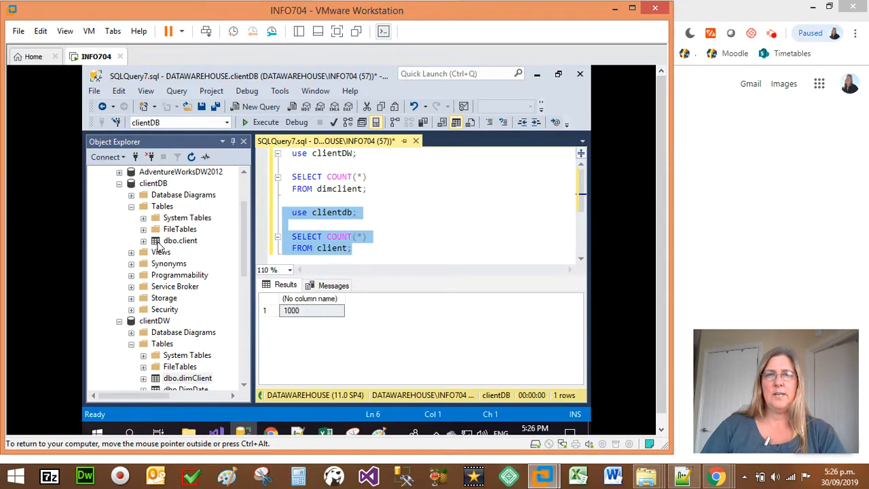
Switch to Visual Studio and start a new project from the first Integration Services template.
click(216, 432)
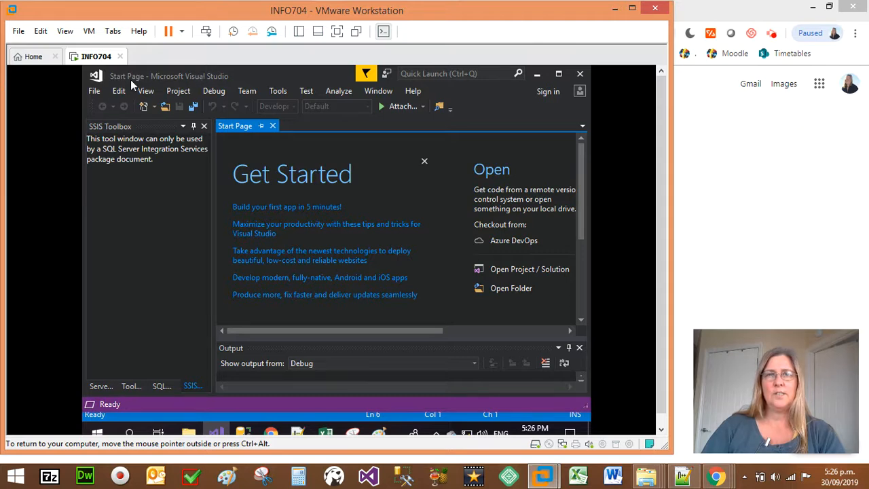
click(95, 92)
mouse_move(110, 110)
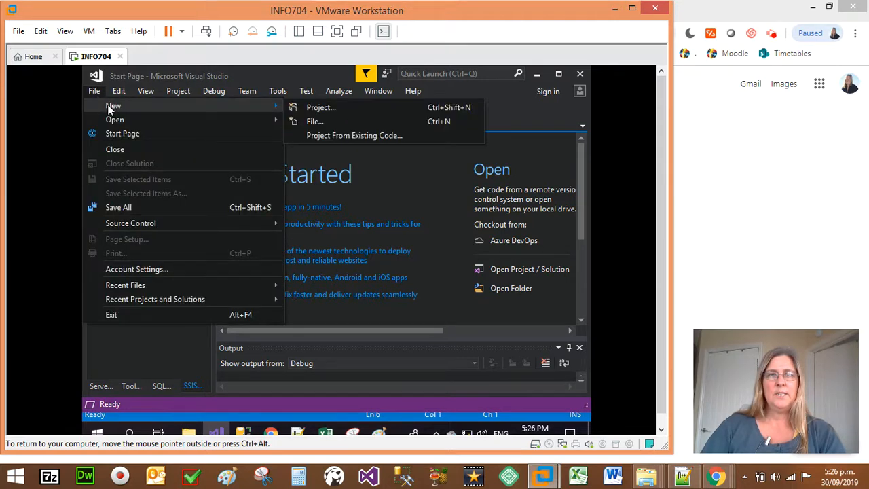
click(308, 106)
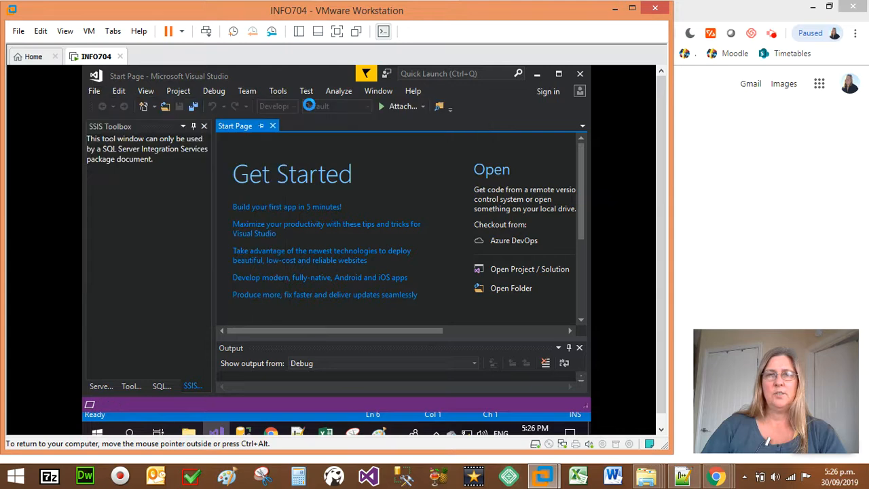
click(324, 146)
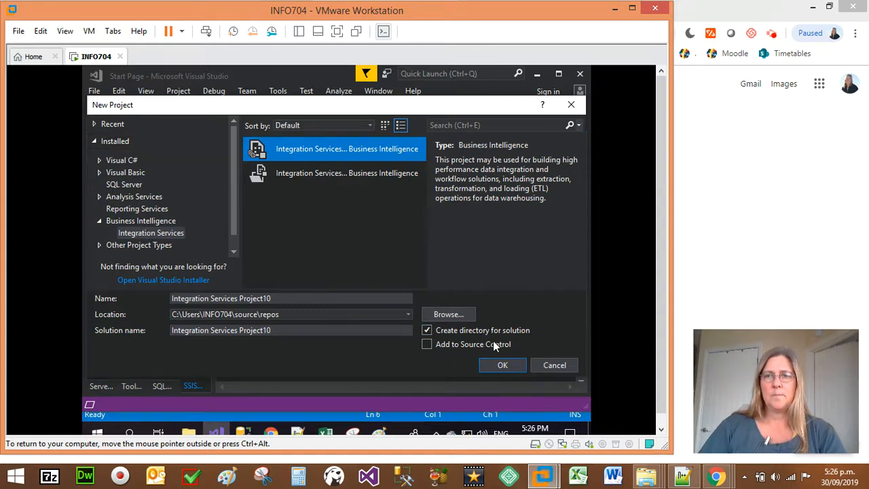
Name the project "transfer client data" and create it in the default location.
drag(286, 297, 134, 294)
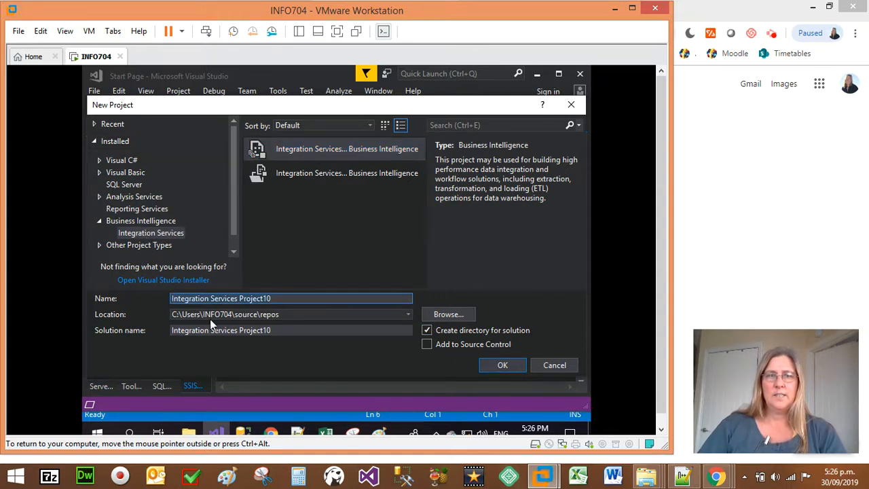
key(BackSpace)
text(loa)
key(BackSpace)
key(BackSpace)
key(BackSpace)
text(tra)
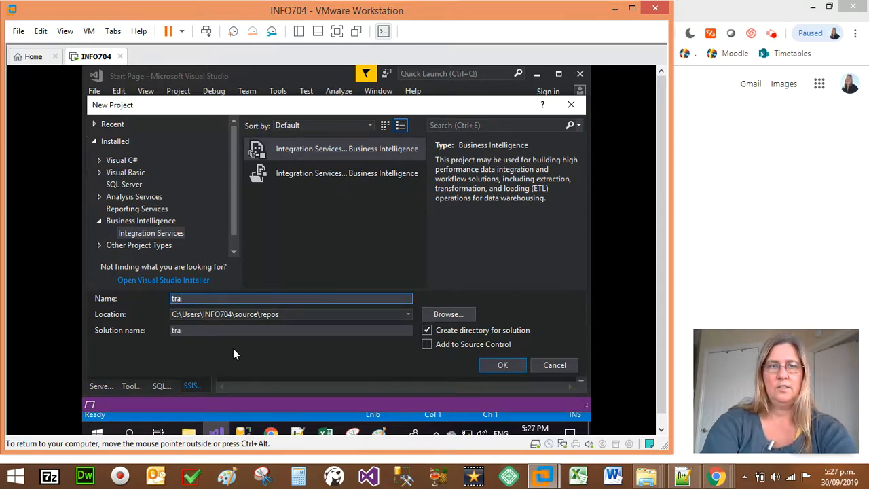
text(nsfer )
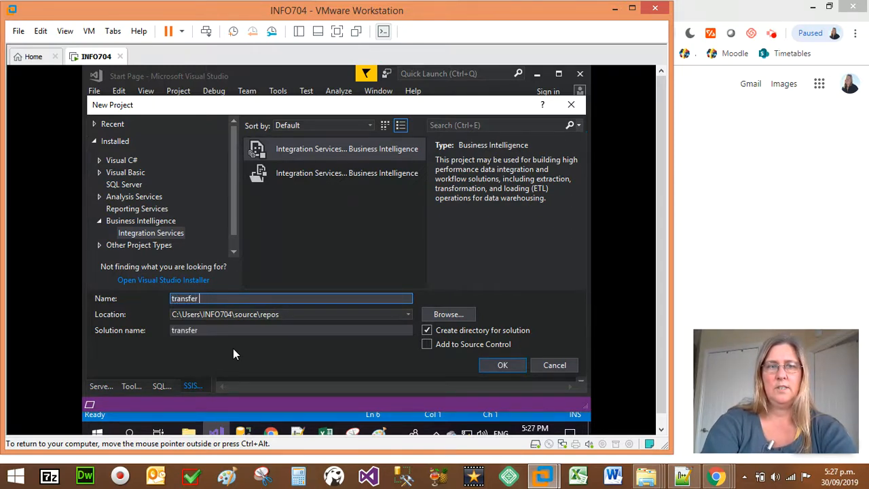
text(client data)
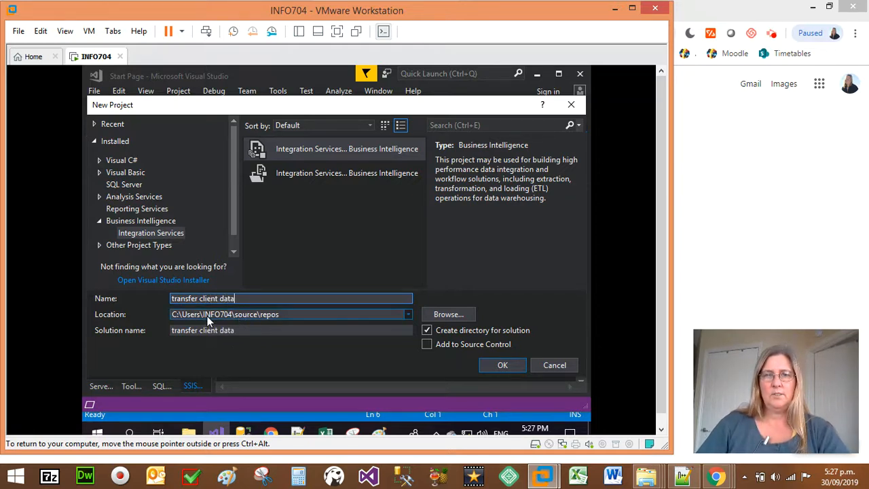
click(274, 315)
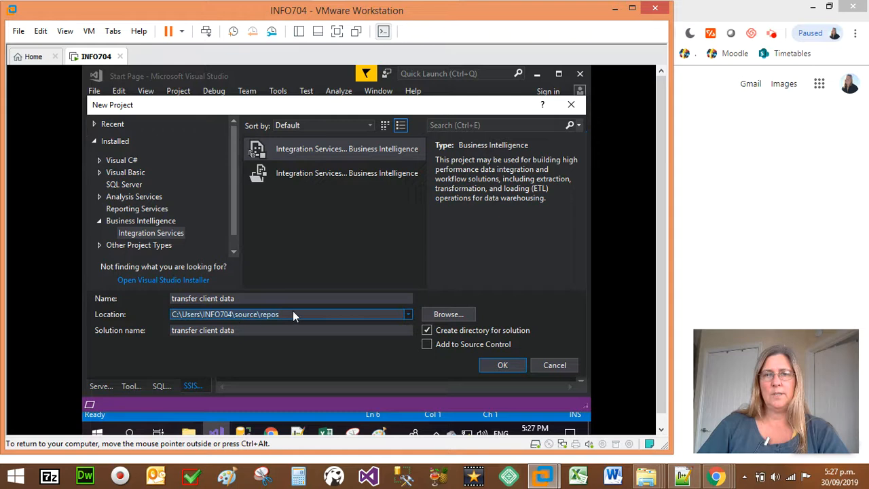
click(503, 366)
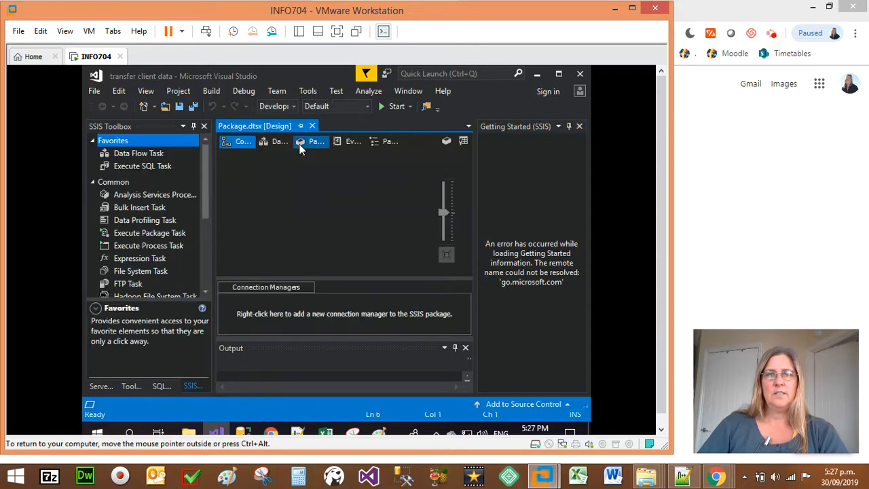
Close the Getting Started and Output panes, and add a Data Flow Task to the package's control flow.
click(579, 127)
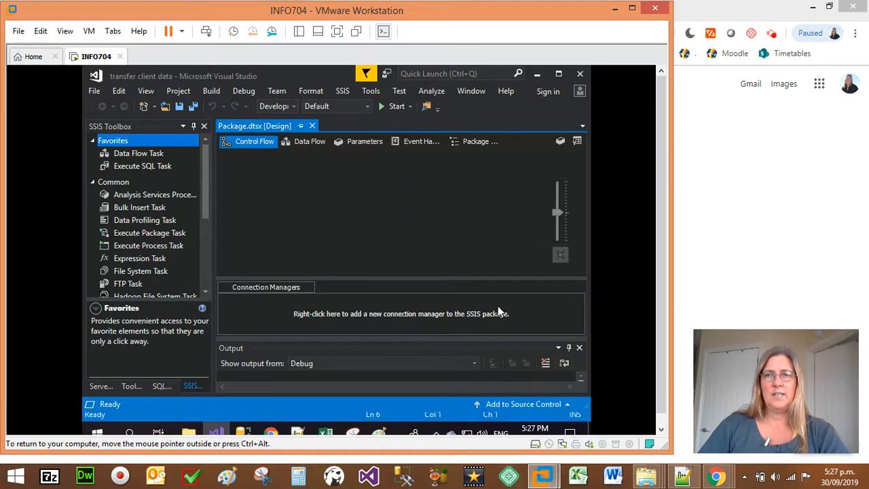
click(579, 347)
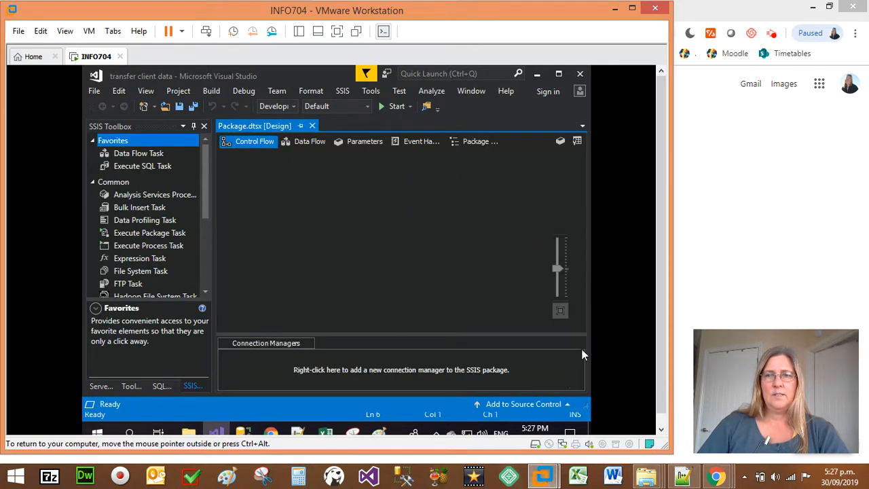
click(139, 156)
drag(135, 159, 374, 186)
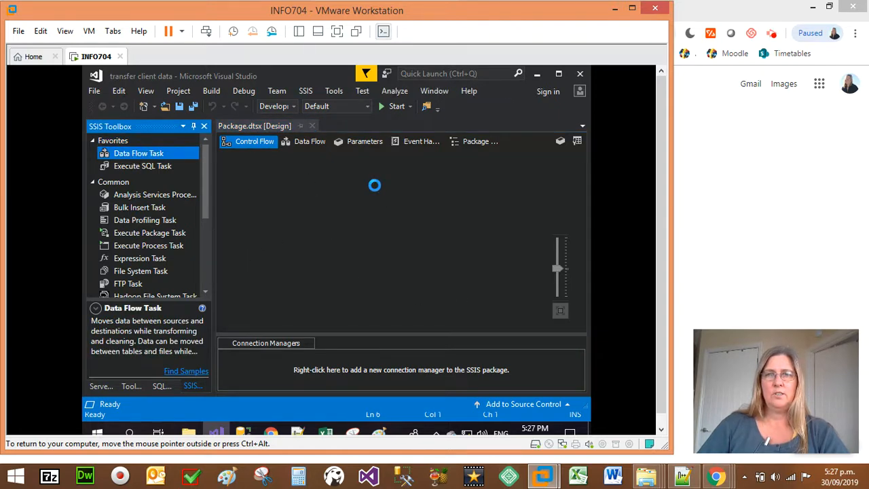
Rename the Data Flow Task as "client data flow" and move it nearer the upper middle of the canvas.
click(426, 199)
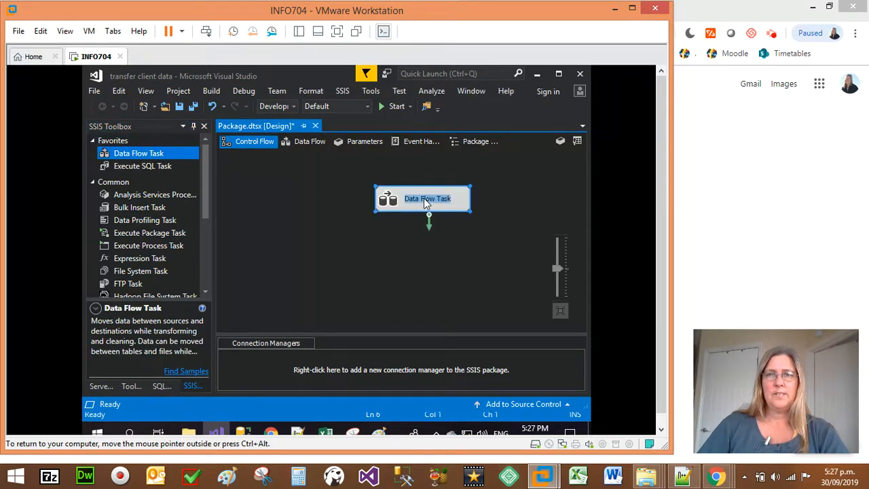
text(cliebnt d)
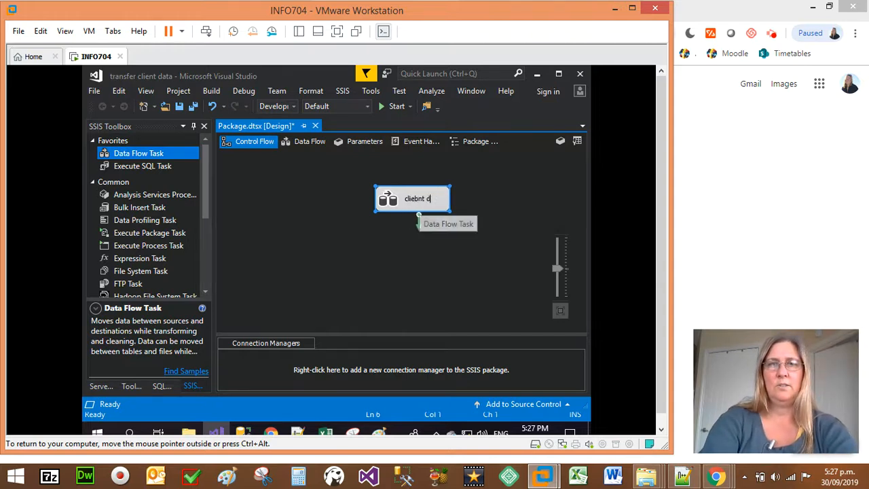
key(BackSpace)
key(BackSpace)
key(BackSpace)
key(BackSpace)
key(BackSpace)
text(nt)
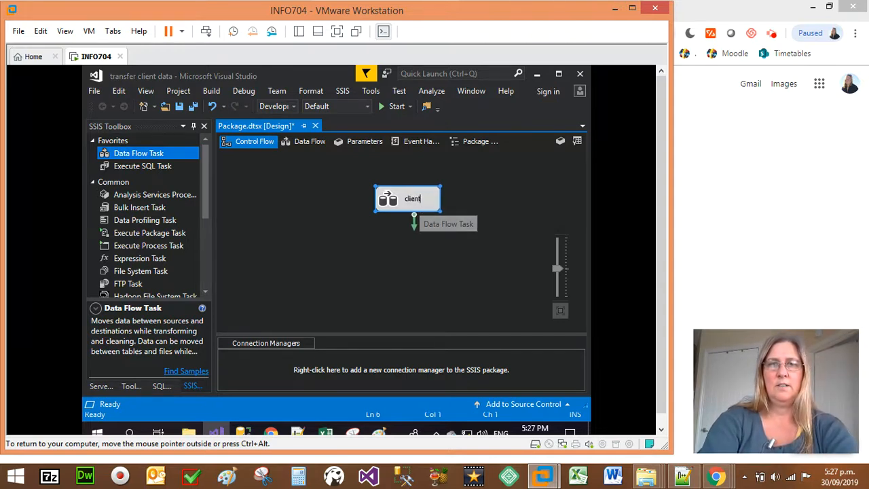
text( data flow)
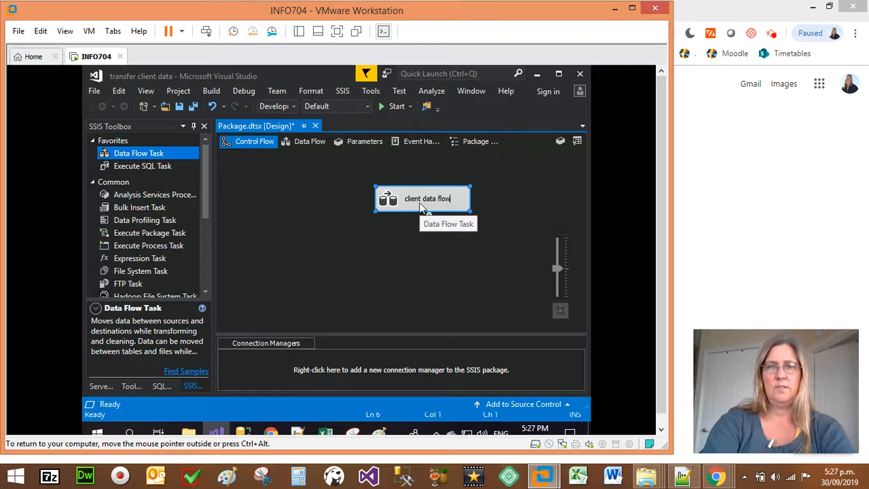
key(Return)
drag(420, 206, 366, 186)
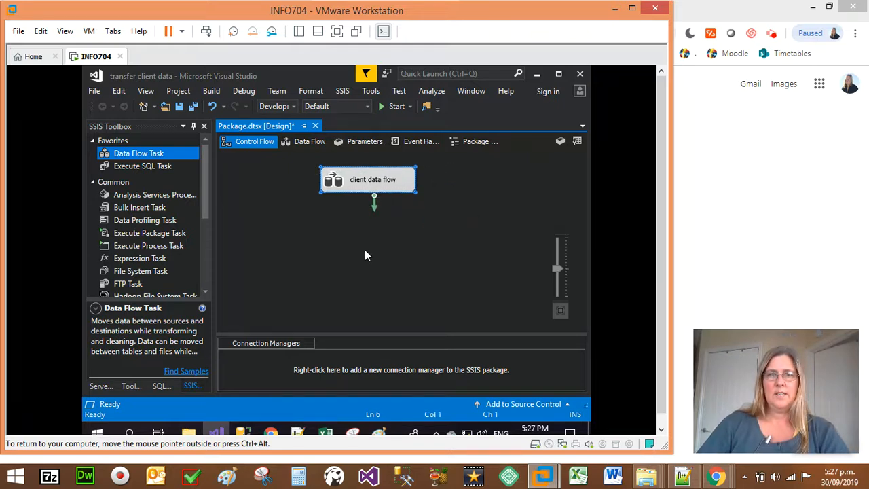
Open the client data flow task and add an OLE DB Source to its design surface.
double_click(366, 179)
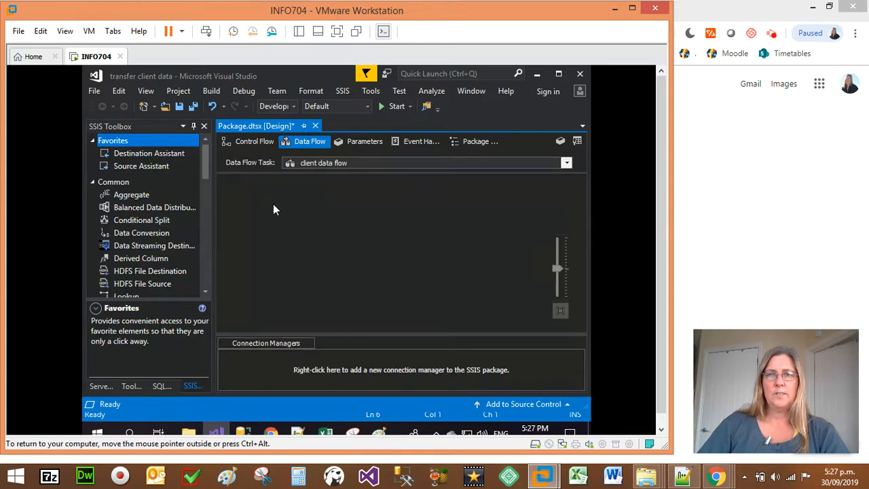
click(93, 182)
click(92, 230)
click(93, 228)
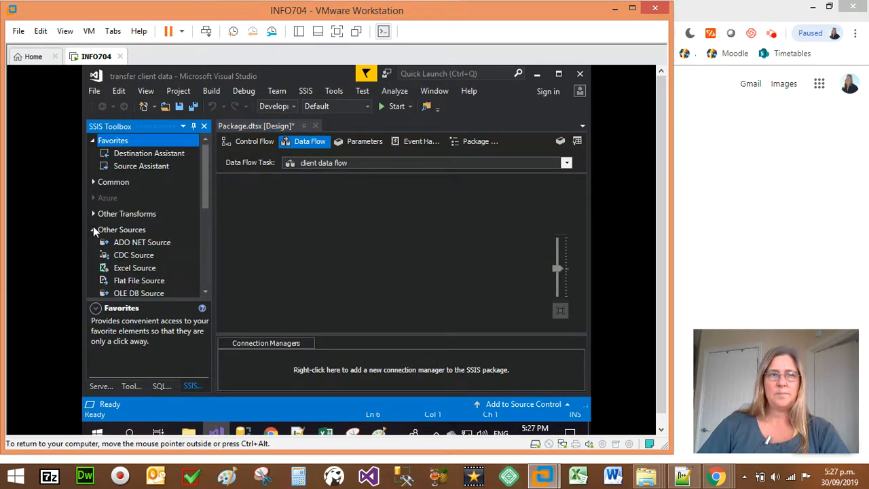
scroll(138, 234, down, 2)
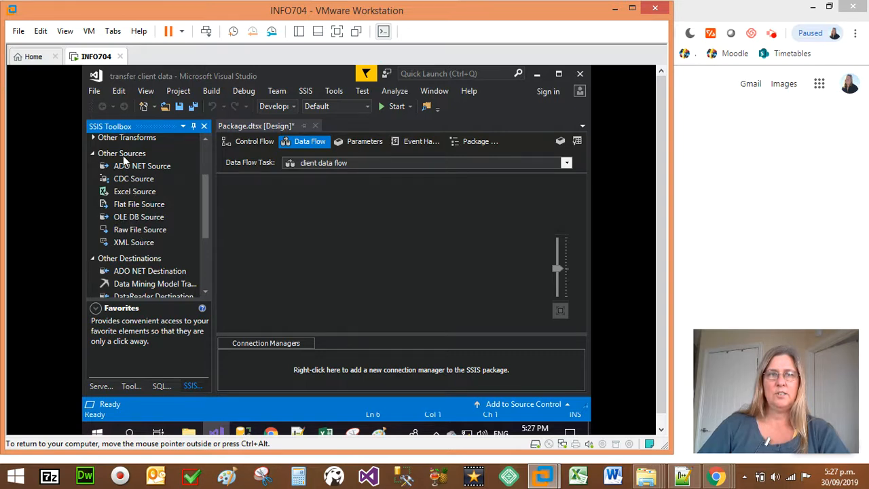
drag(128, 218, 335, 197)
Rename the OLE DB Source as "client DB".
click(378, 208)
text(client DB)
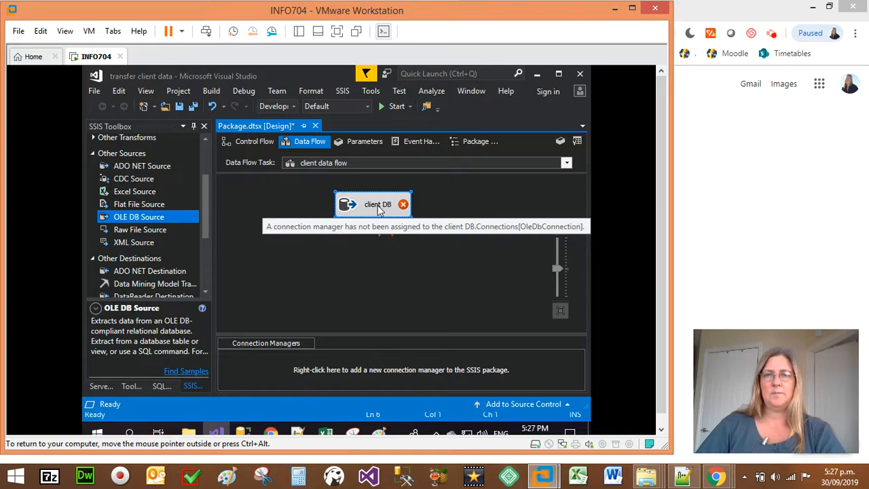
click(369, 258)
Open the client DB source for editing and start a new OLE DB connection with the server name datawarehouse.
double_click(382, 213)
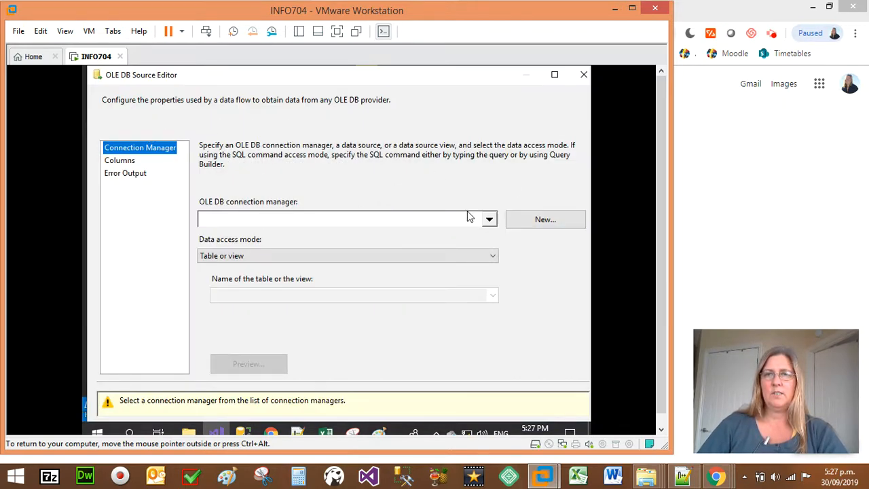
click(563, 222)
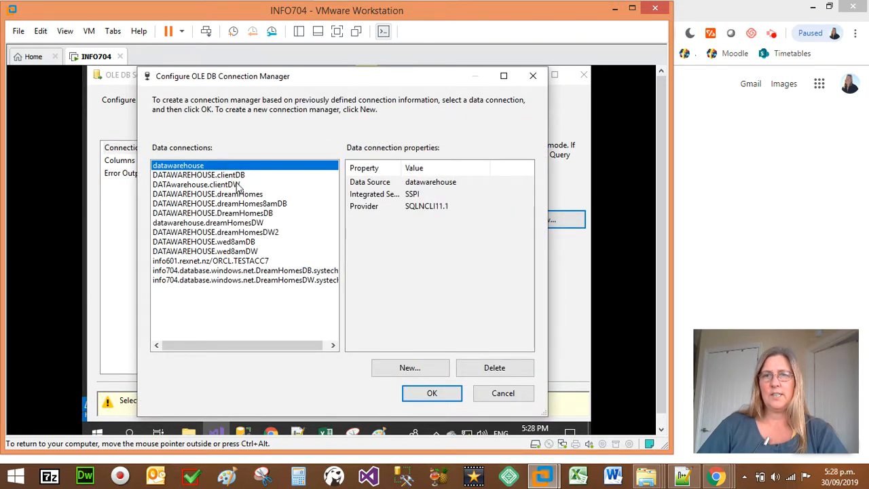
click(404, 371)
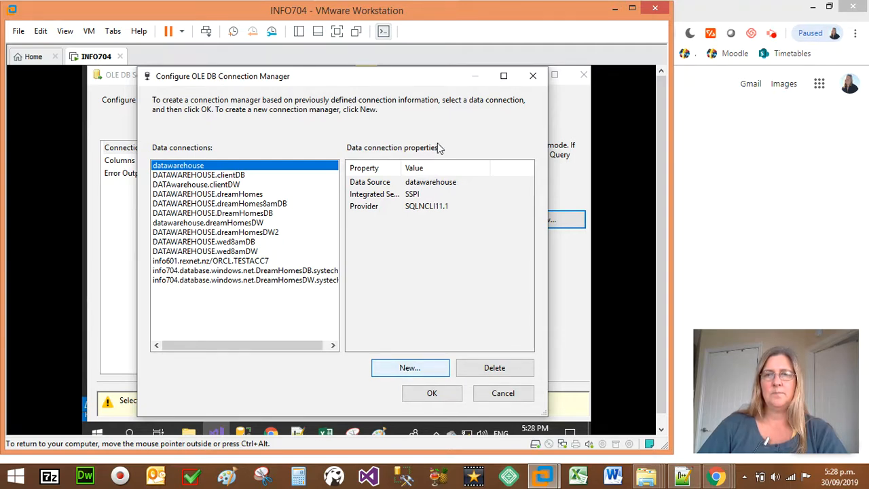
click(418, 371)
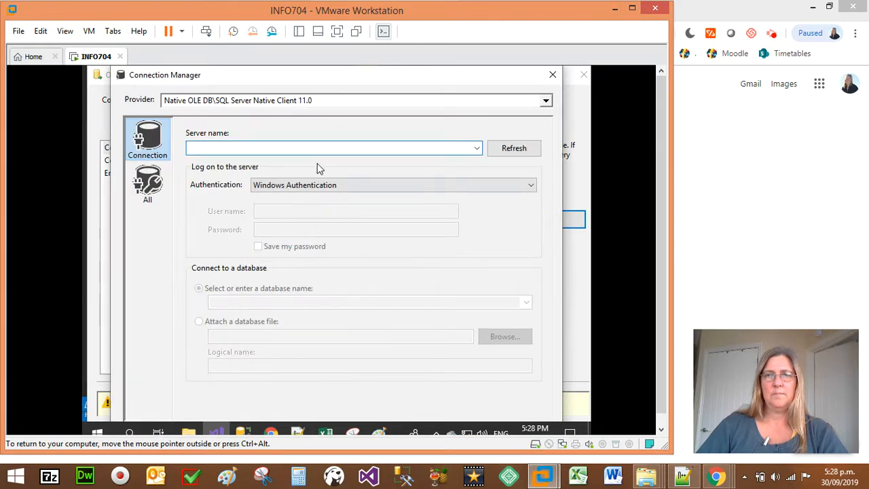
text(data)
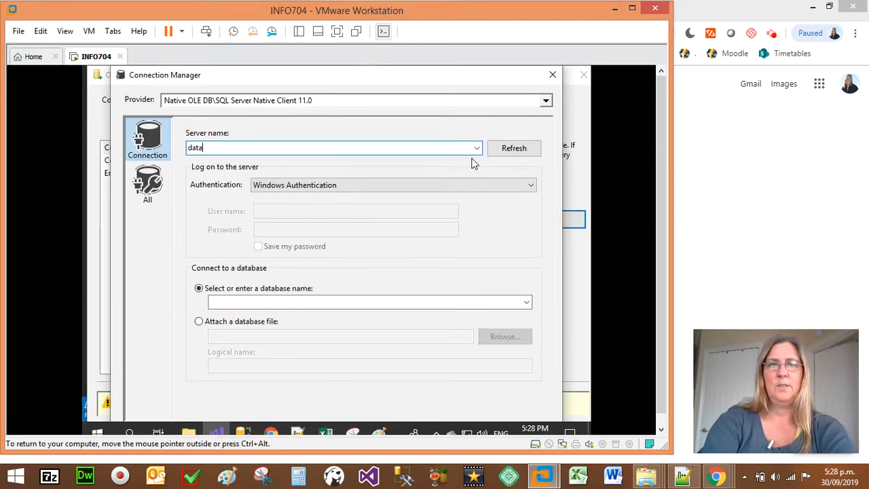
text(barehouse)
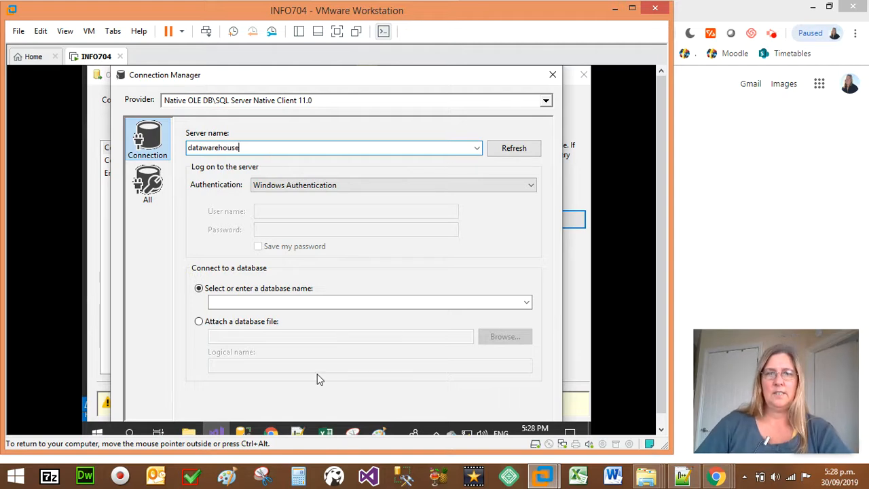
Look up the server's name in its properties in SQL Server Management Studio, and return to the connection settings in Visual Studio.
click(243, 433)
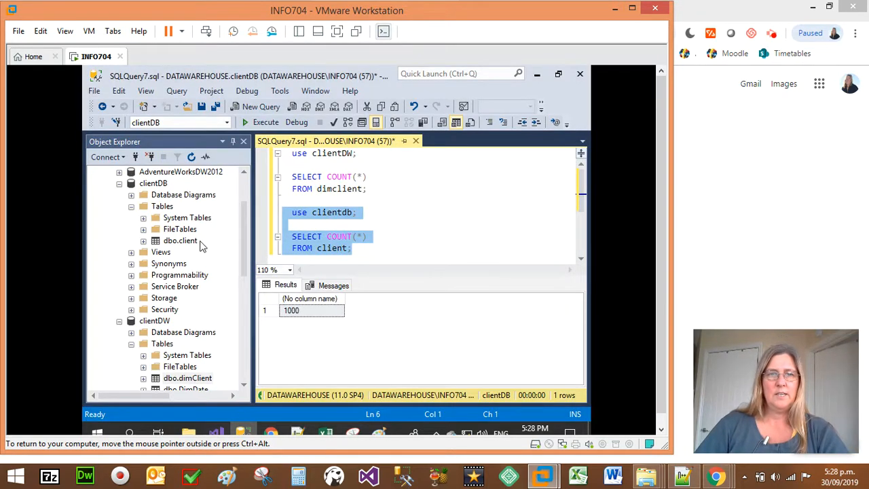
scroll(157, 188, up, 2)
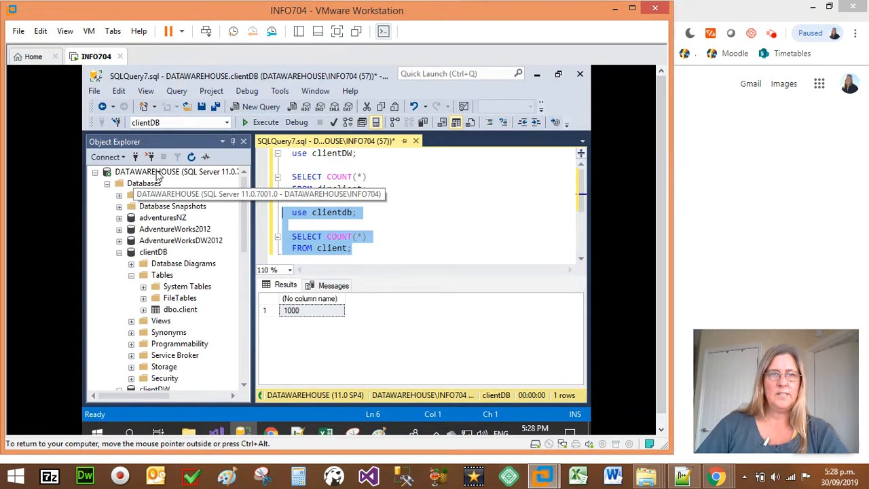
right_click(157, 175)
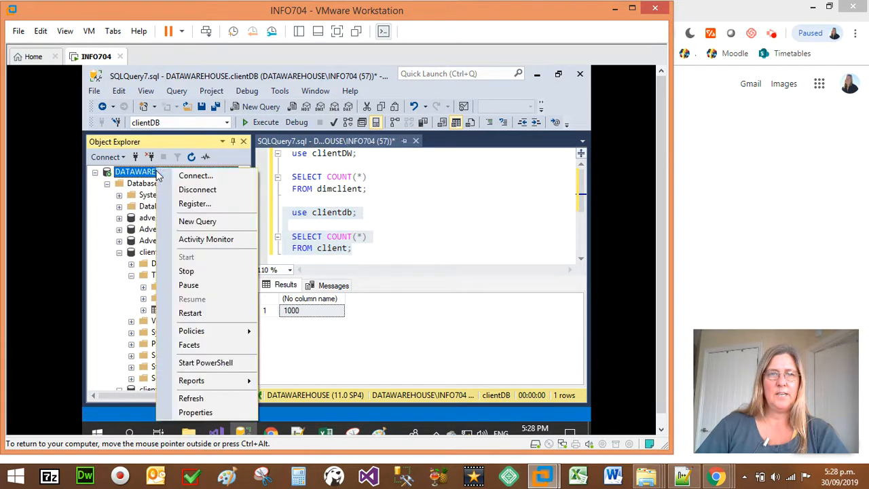
click(202, 412)
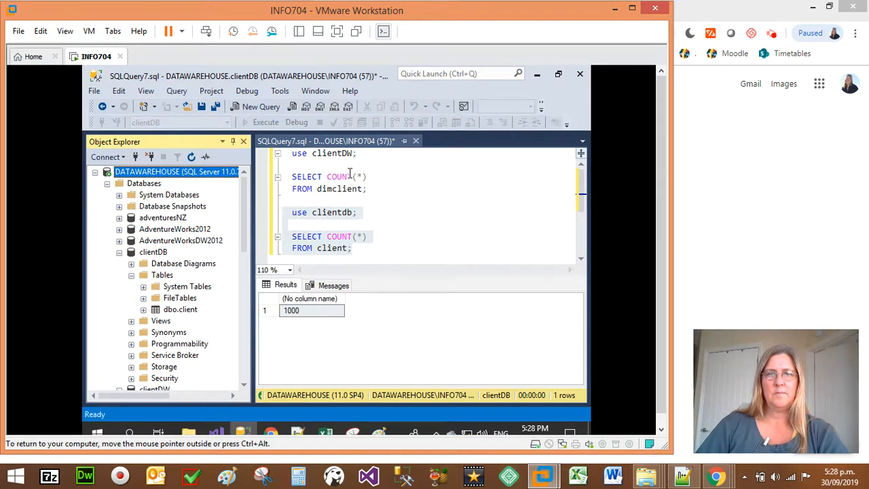
click(407, 144)
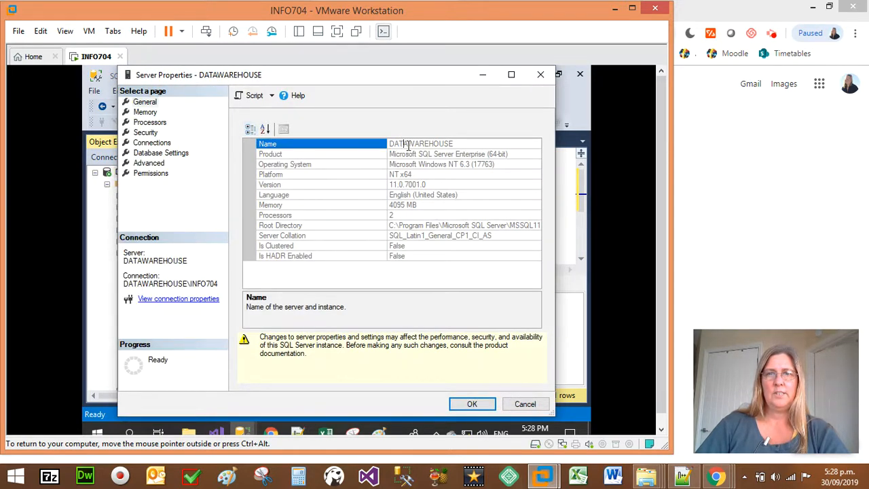
click(525, 405)
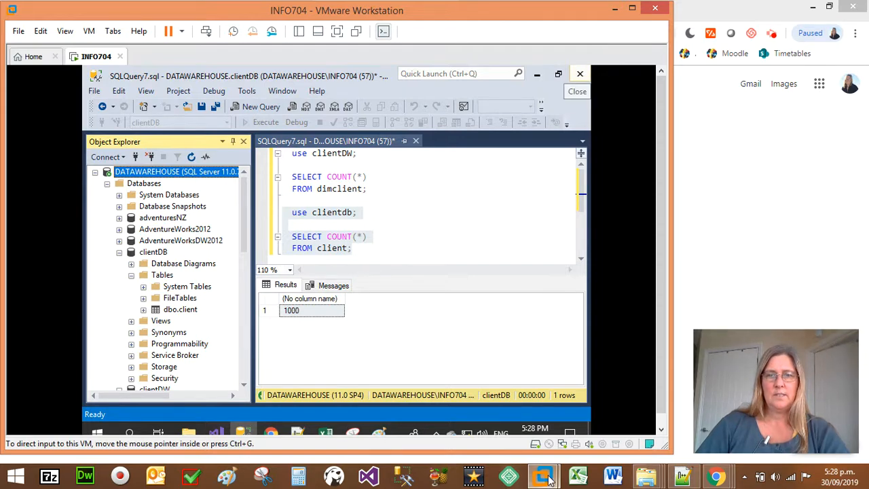
mouse_move(543, 475)
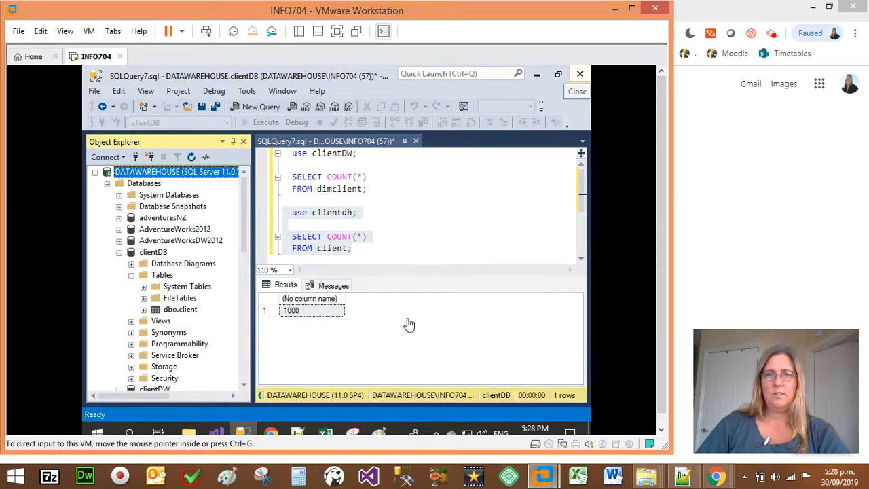
mouse_move(218, 433)
click(224, 418)
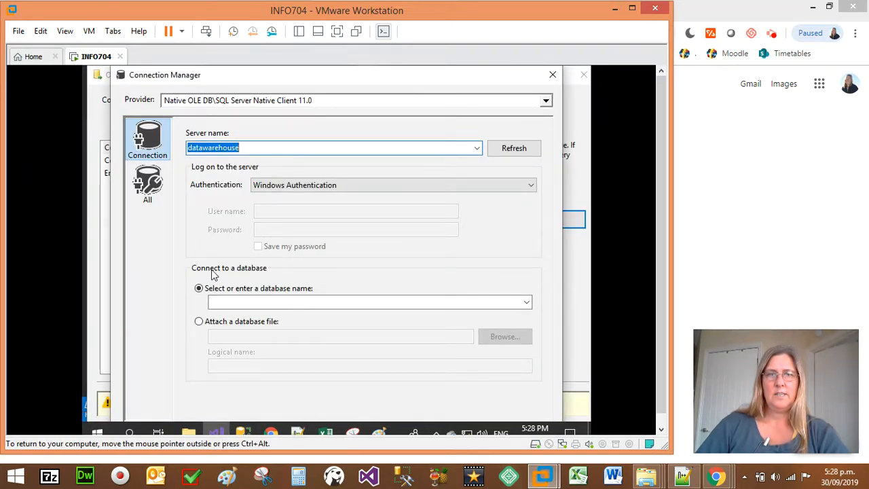
Resize and reposition the Connection Manager dialog so all of it fits on screen, and test the connection to the datawarehouse server.
mouse_move(296, 73)
mouse_down()
mouse_move(302, 65)
mouse_move(302, 73)
mouse_up()
mouse_move(510, 78)
mouse_down()
mouse_move(501, 68)
mouse_move(498, 77)
mouse_up()
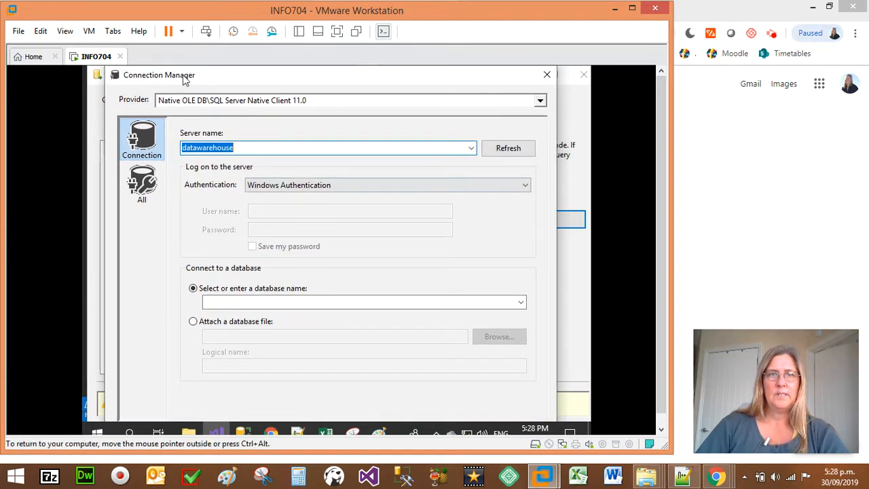
drag(184, 81, 224, 92)
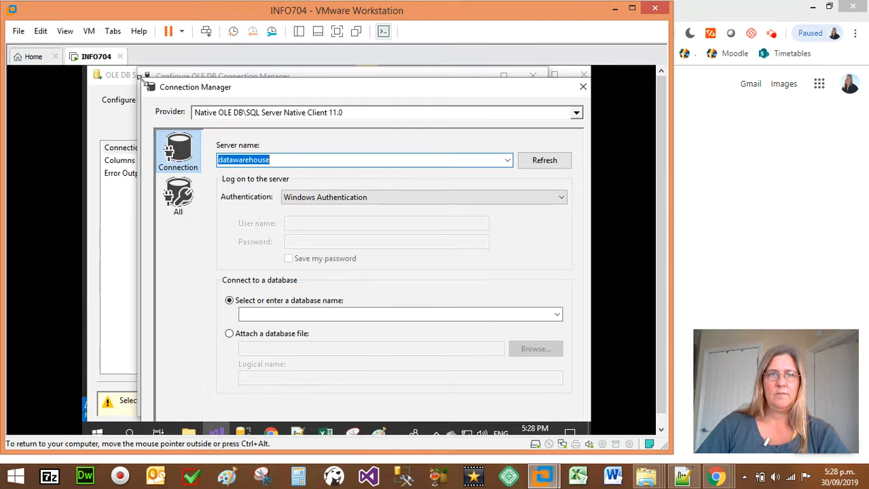
drag(140, 77, 170, 112)
drag(244, 116, 204, 77)
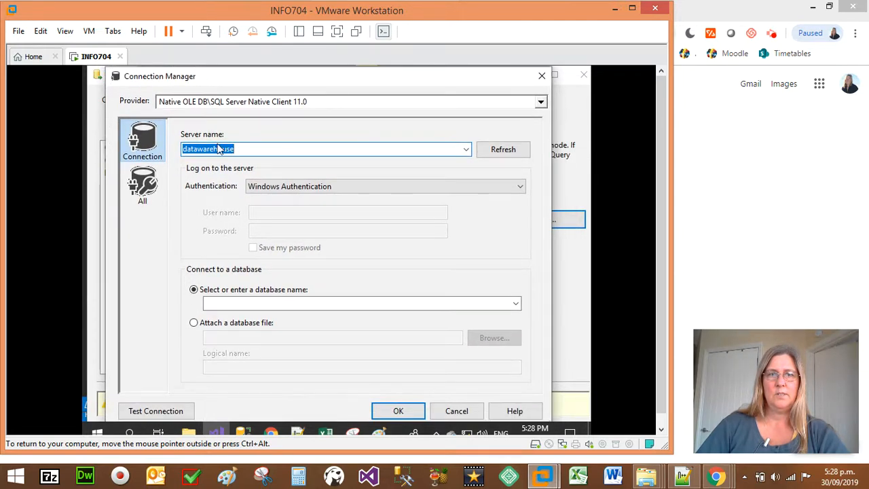
click(156, 410)
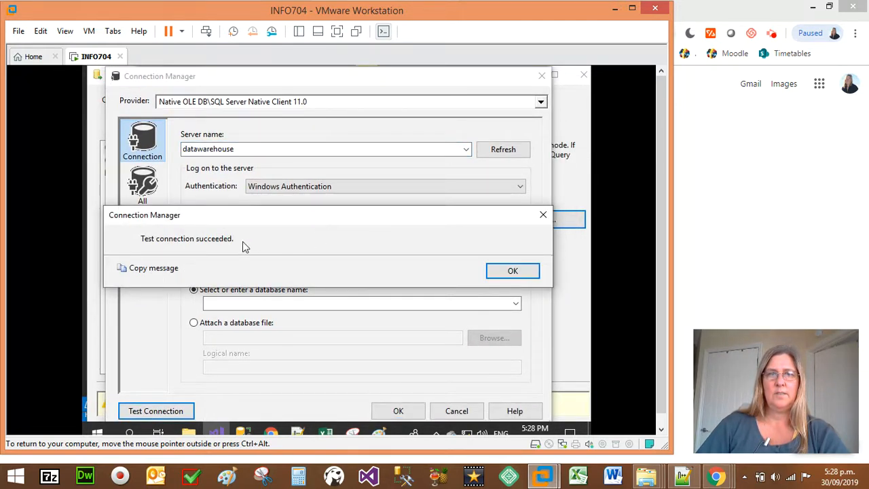
click(502, 270)
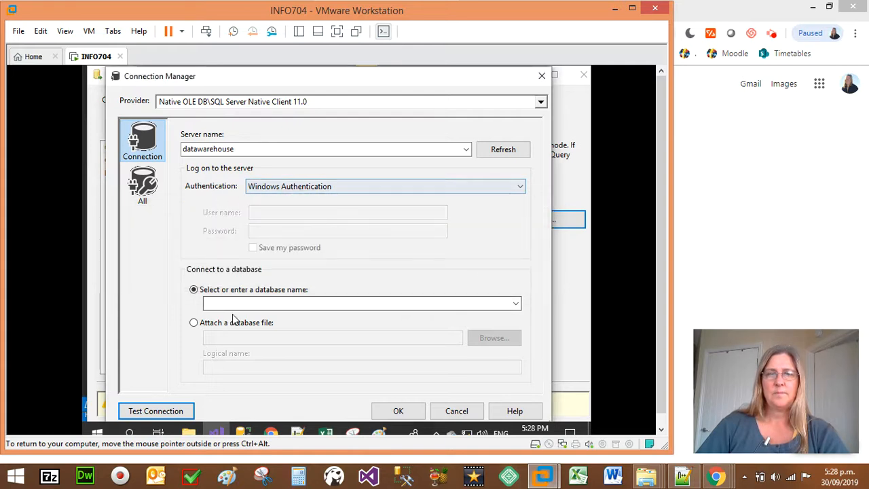
Choose clientDB as the connection's database and assign the DATAWAREHOUSE.clientDB connection to the source.
click(237, 302)
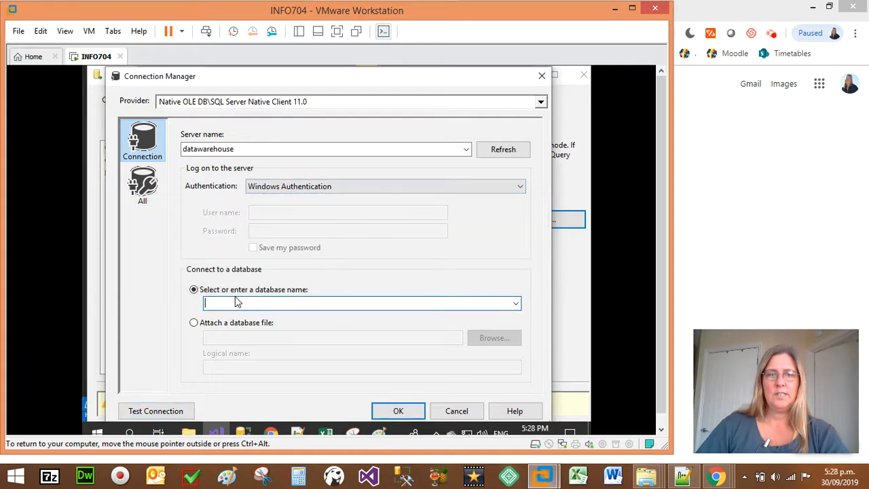
click(516, 305)
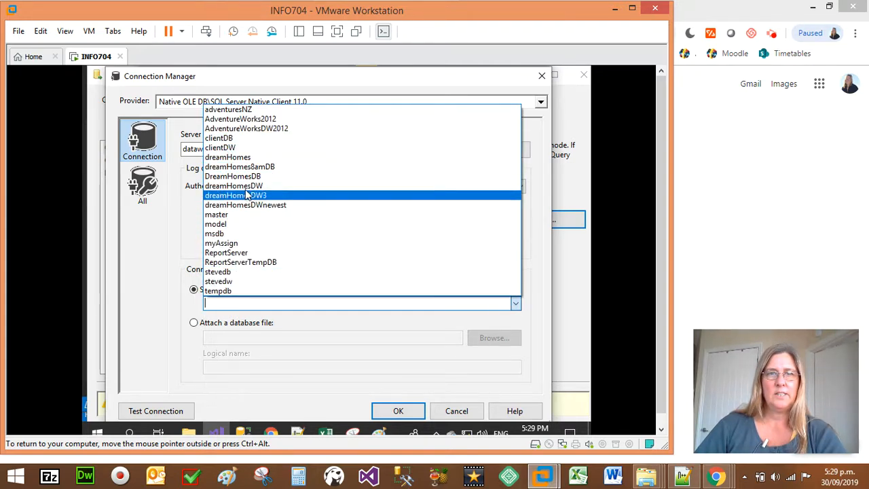
click(224, 138)
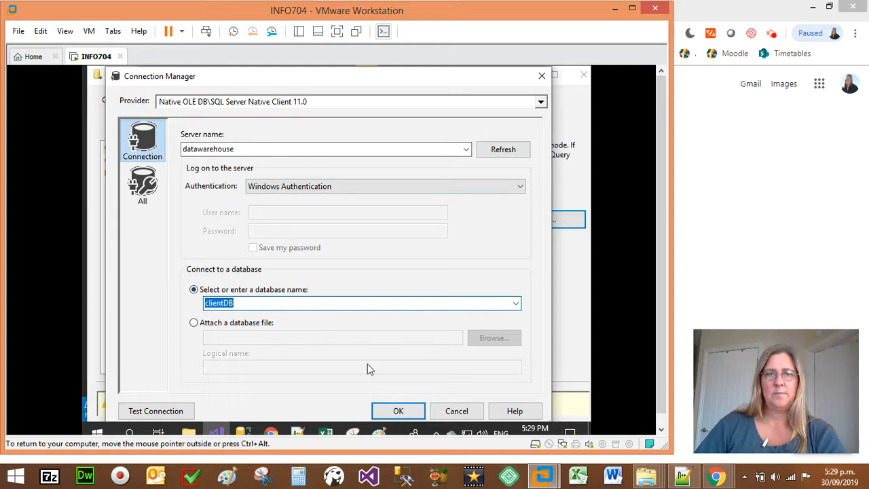
click(414, 411)
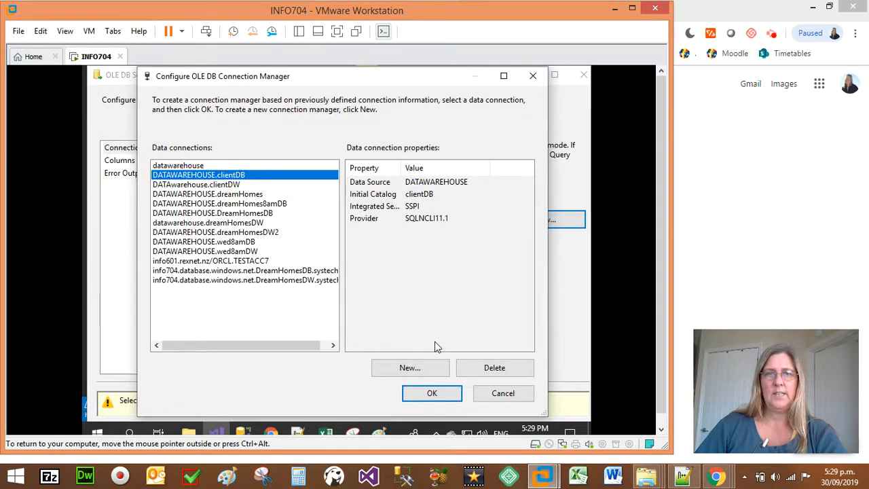
click(432, 394)
Set the source's data access mode to Table or view and choose the [dbo].[client] table.
click(263, 257)
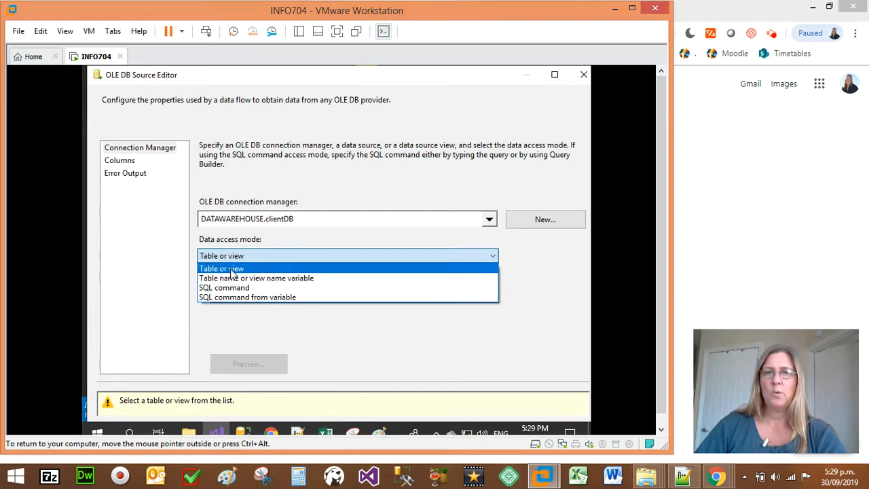
click(232, 272)
click(267, 297)
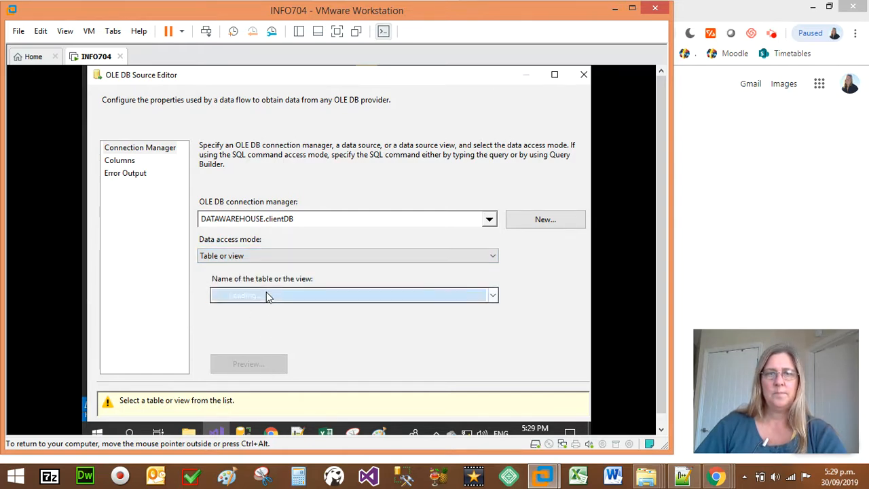
click(255, 311)
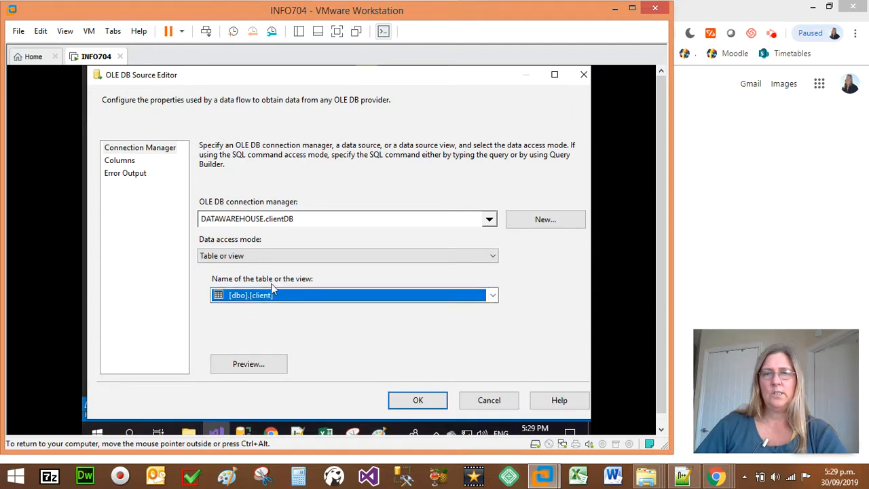
Review the source's columns and accept its configuration, and collapse the Other Sources group in the SSIS Toolbox.
click(123, 163)
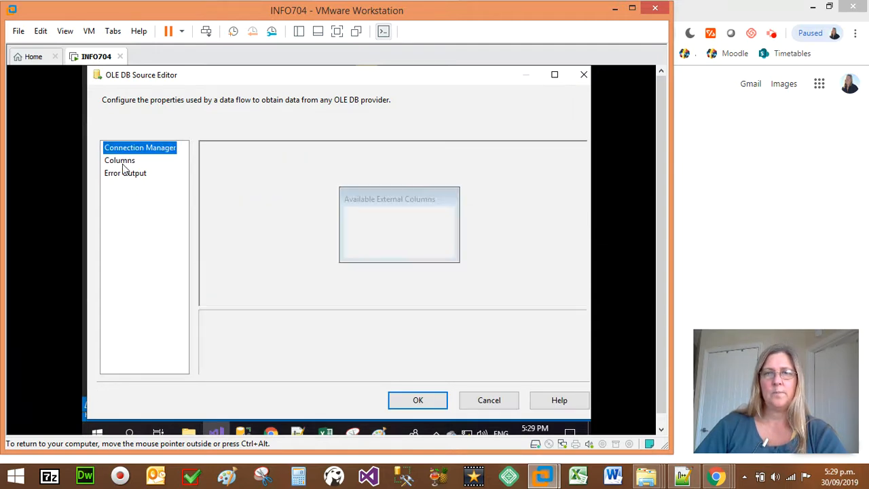
click(398, 399)
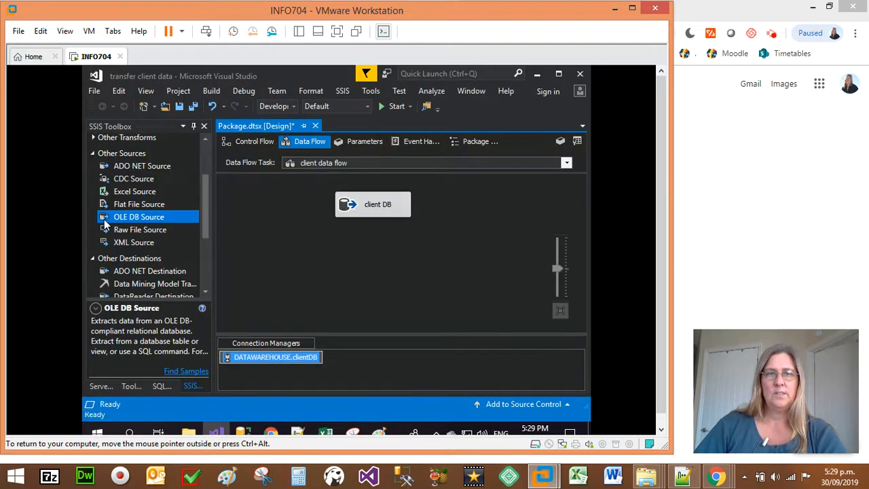
click(95, 155)
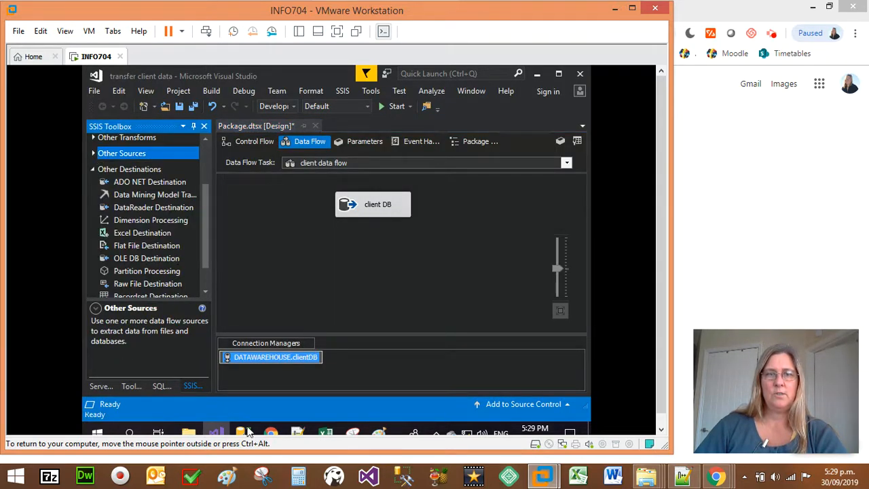
Switch to SQL Server Management Studio, examine the column names and data types in the design of clientDB's dbo.client table, and close the design.
click(243, 432)
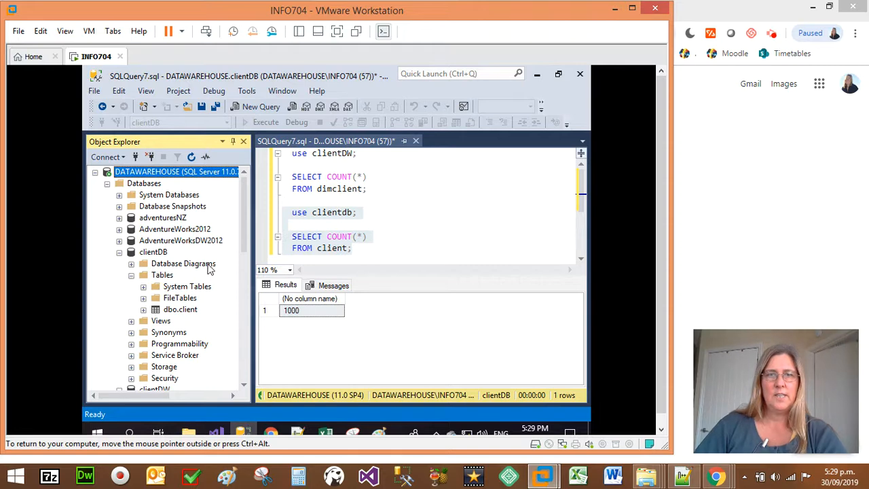
right_click(178, 311)
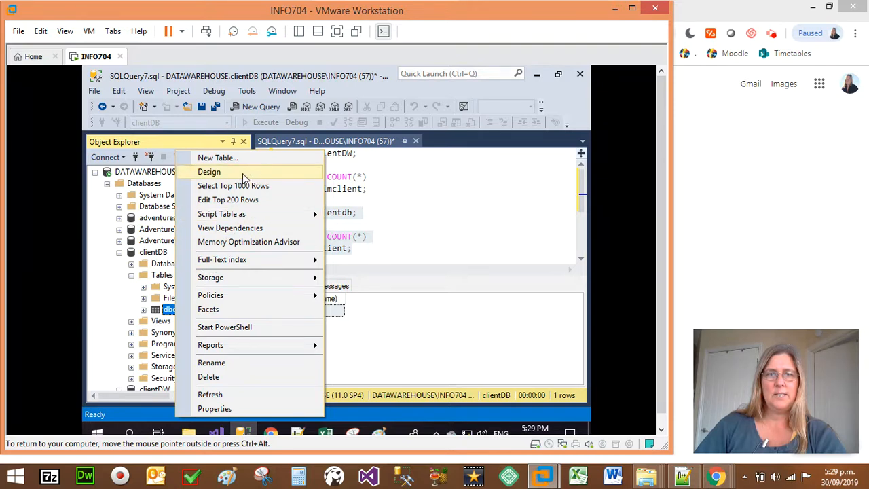
key(Escape)
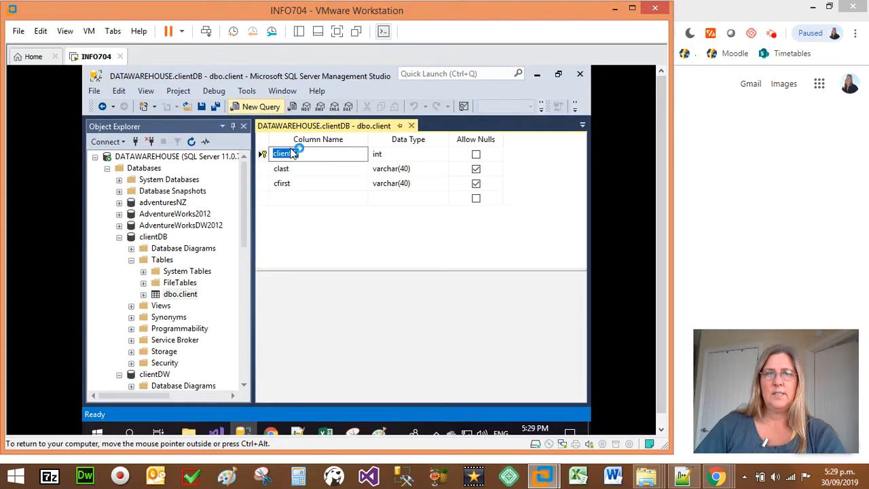
click(297, 170)
click(288, 184)
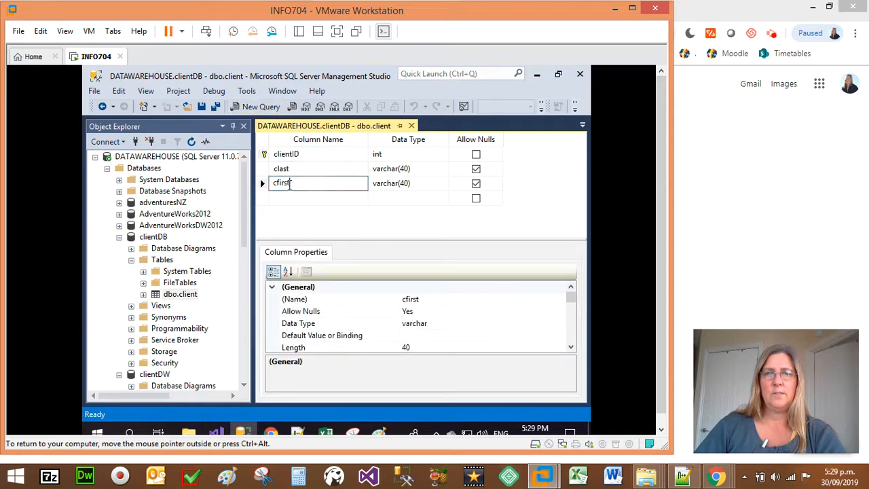
click(301, 168)
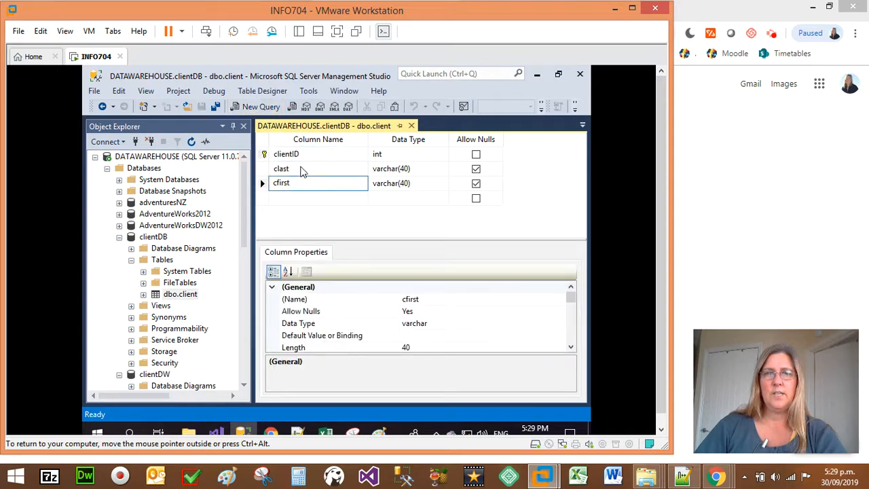
click(411, 126)
scroll(167, 297, down, 2)
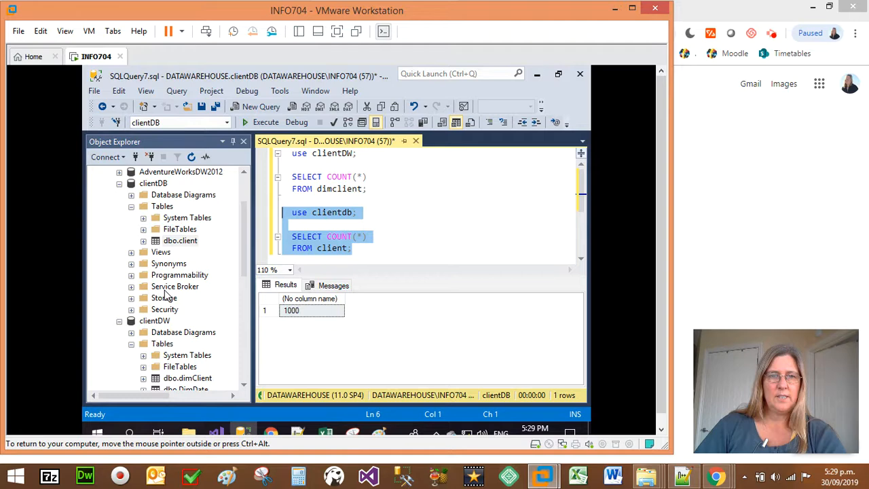
Examine the column names and data types in the design of clientDW's dbo.dimClient table, and close the design.
scroll(154, 343, down, 1)
right_click(186, 345)
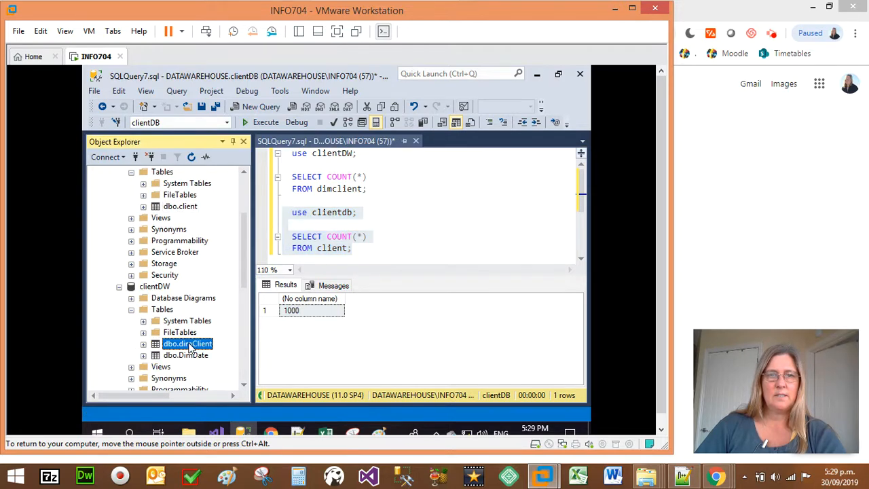
click(252, 170)
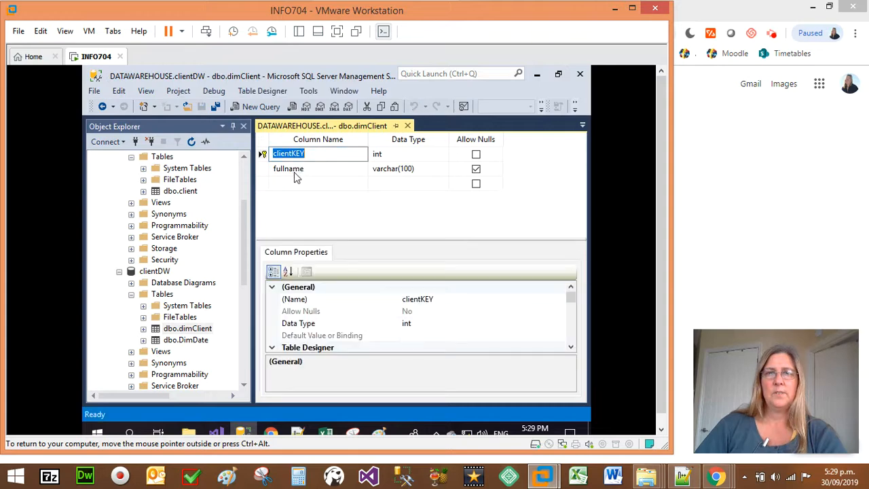
click(301, 170)
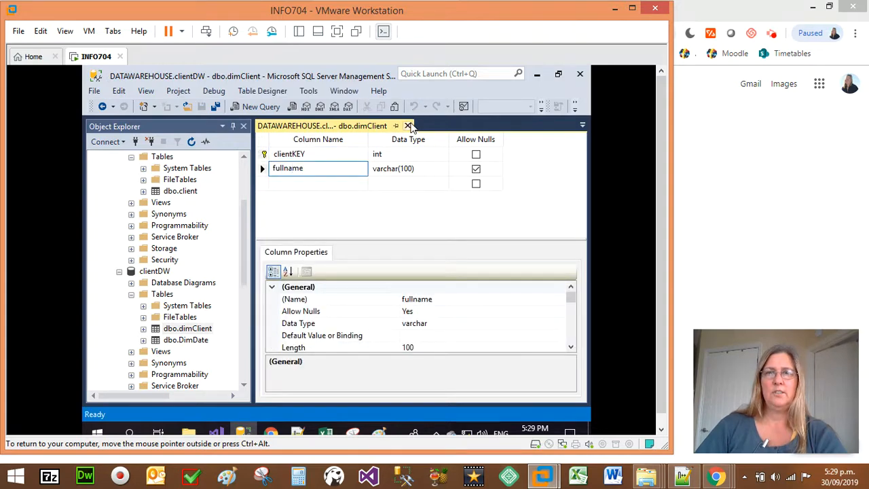
click(407, 126)
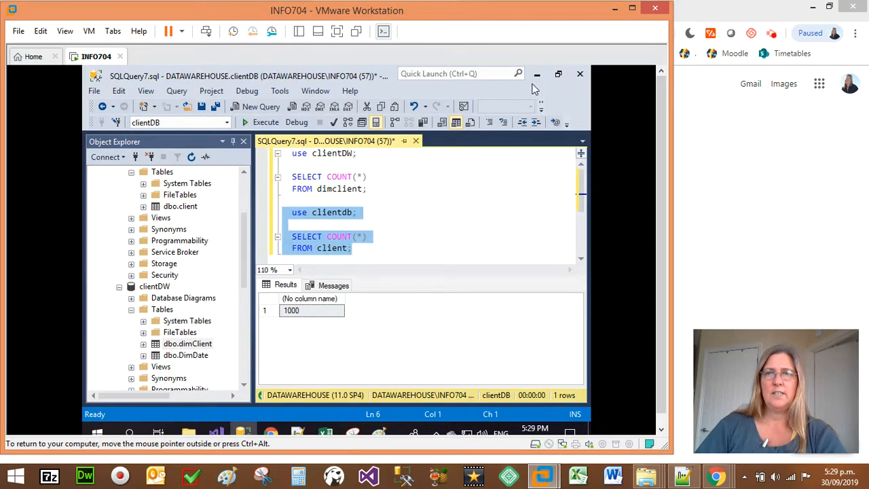
Switch back to Visual Studio, add a Derived Column transformation below the client DB source, and name it fullname.
click(537, 74)
click(351, 206)
drag(350, 206, 352, 197)
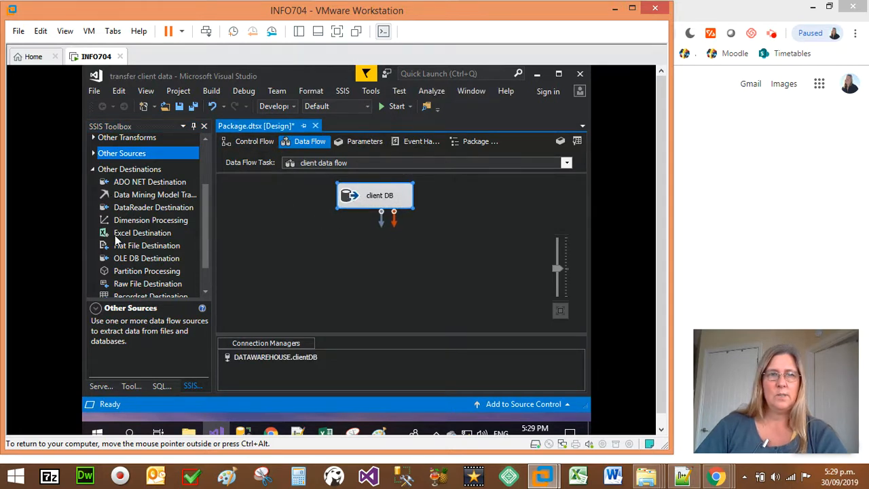
scroll(98, 155, up, 2)
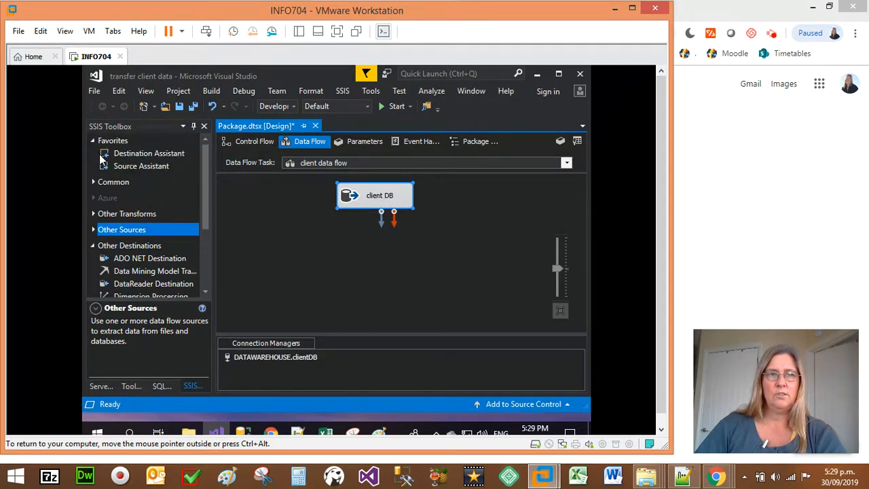
click(93, 183)
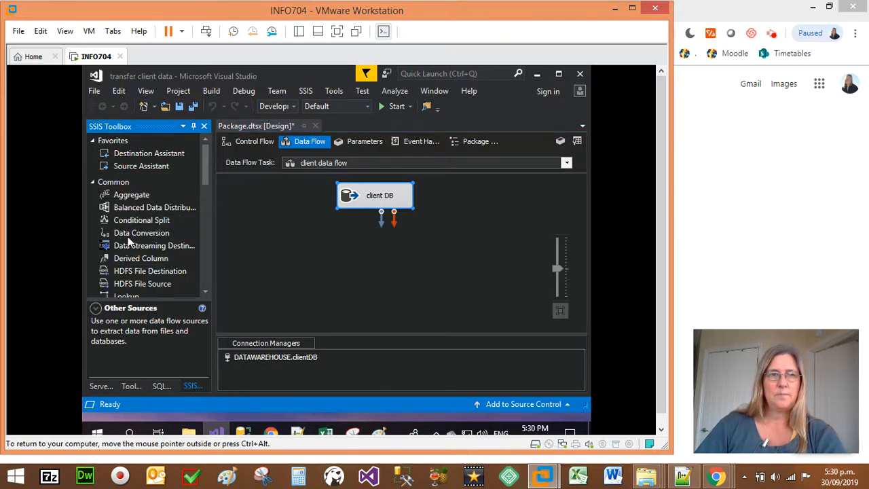
drag(142, 259, 342, 255)
click(378, 257)
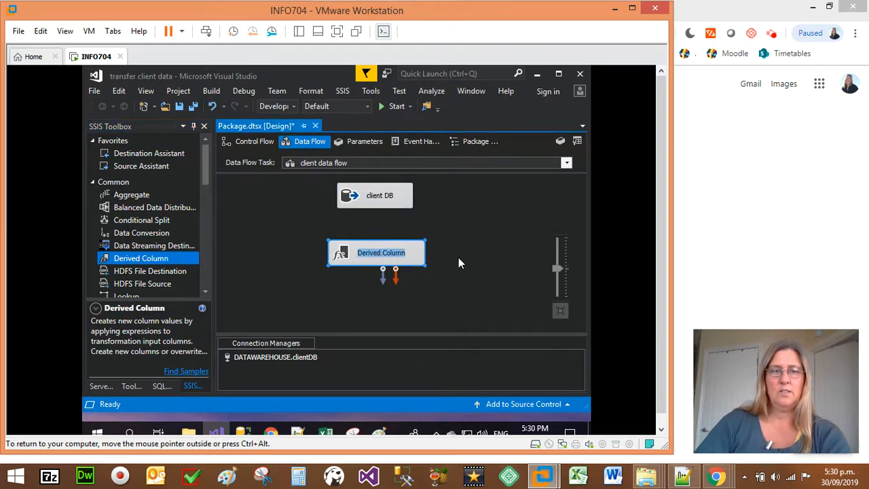
text(fullname)
key(Return)
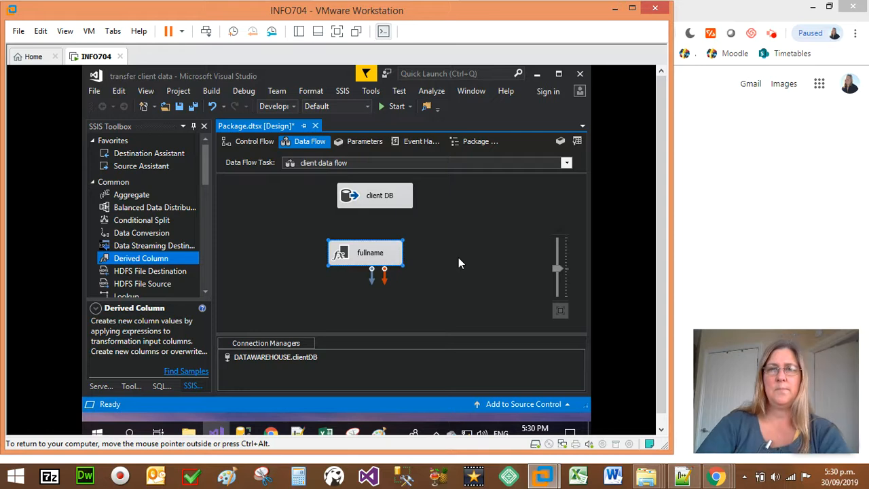
Connect the client DB source's data output to the fullname transformation and line the two components up vertically.
click(388, 195)
drag(379, 223, 374, 248)
click(381, 197)
drag(381, 198, 388, 256)
click(376, 260)
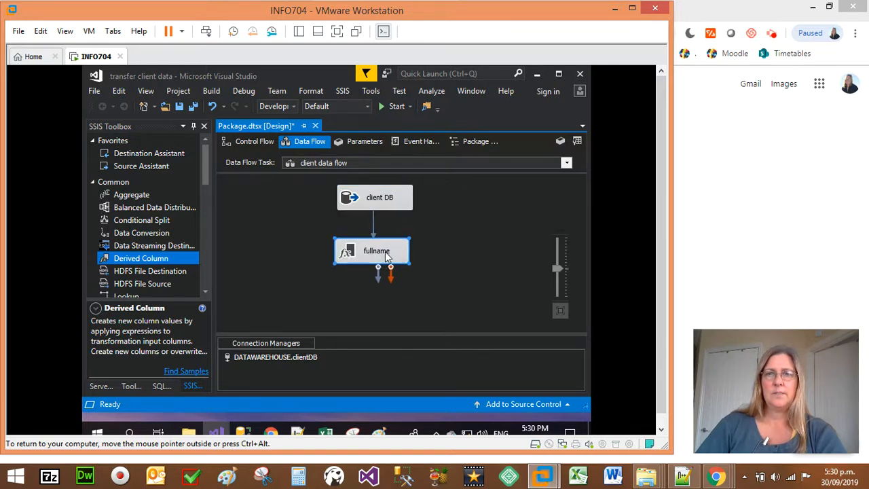
Open the fullname transformation's editor and build the derived column expression [cfirst]+" "+ [clast] from the available input columns.
double_click(386, 254)
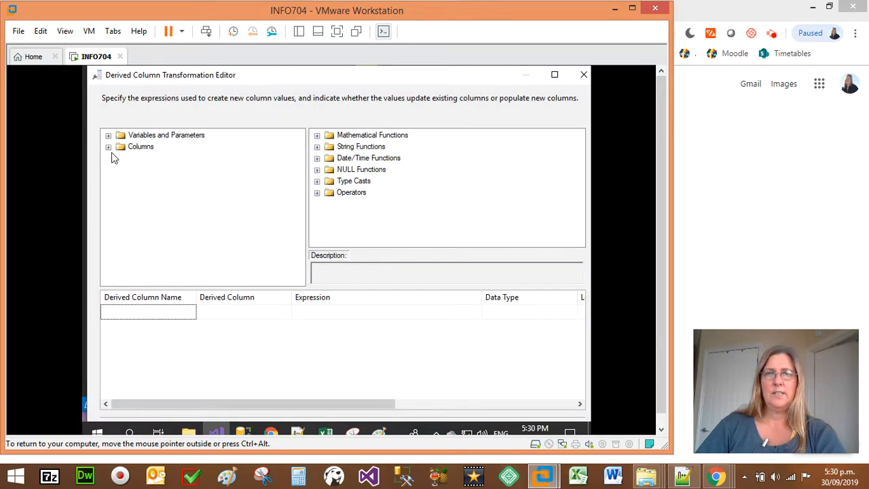
click(109, 147)
click(146, 169)
click(145, 181)
drag(146, 184, 329, 309)
click(331, 309)
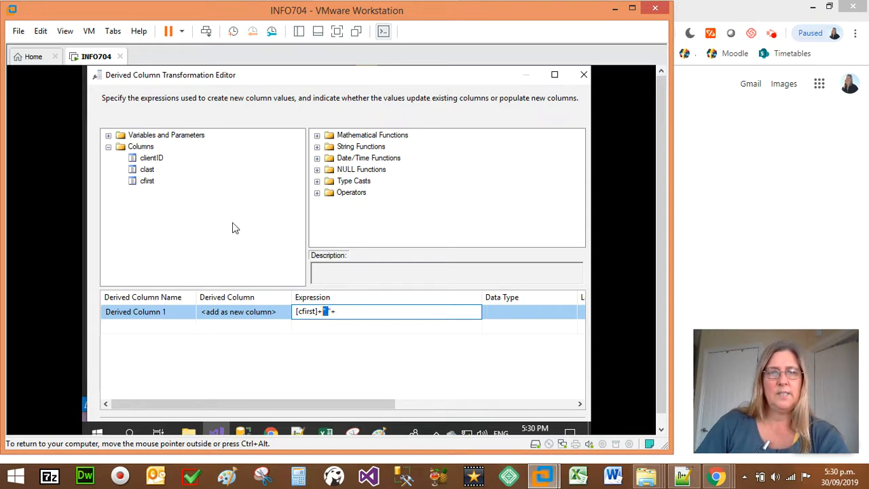
drag(155, 179, 362, 311)
click(340, 344)
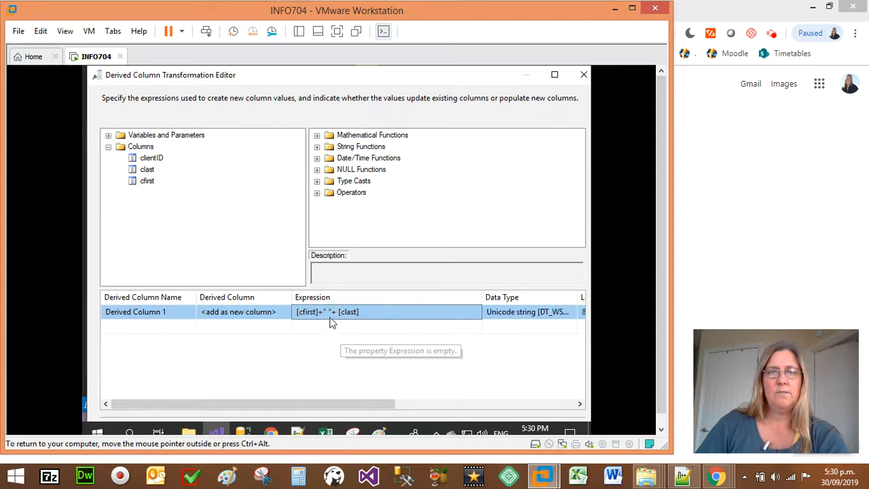
Name the derived column fullname, keeping it as a new column, and accept the transformation's configuration.
click(526, 311)
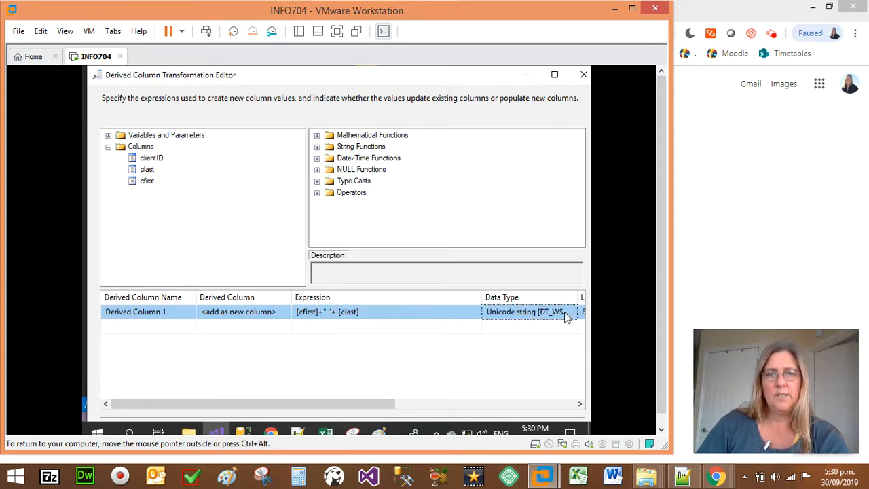
click(269, 316)
click(158, 312)
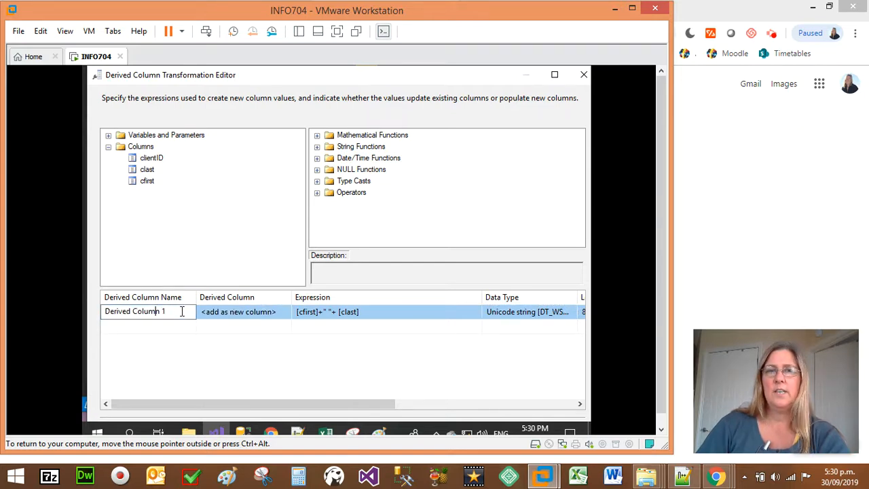
drag(187, 309, 99, 324)
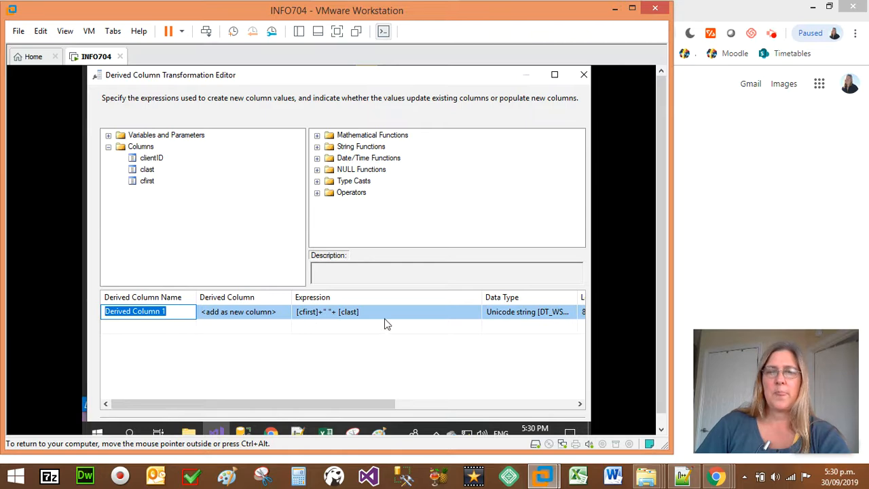
text(fullname)
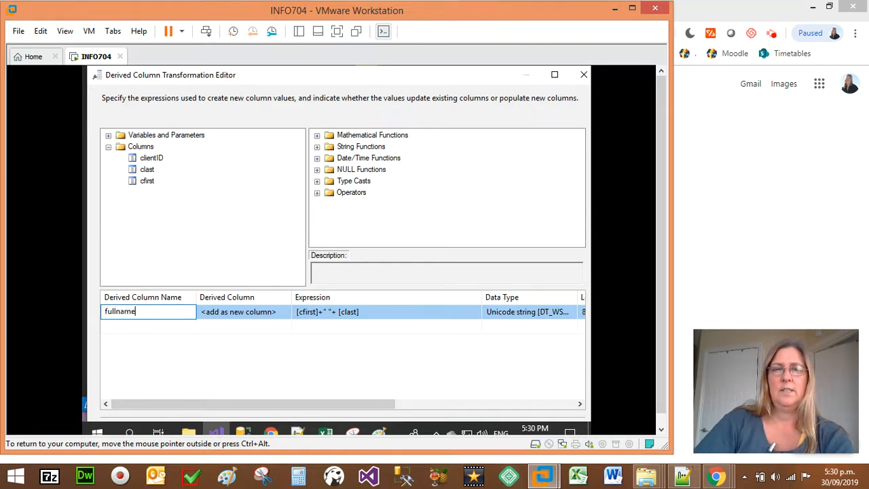
click(241, 314)
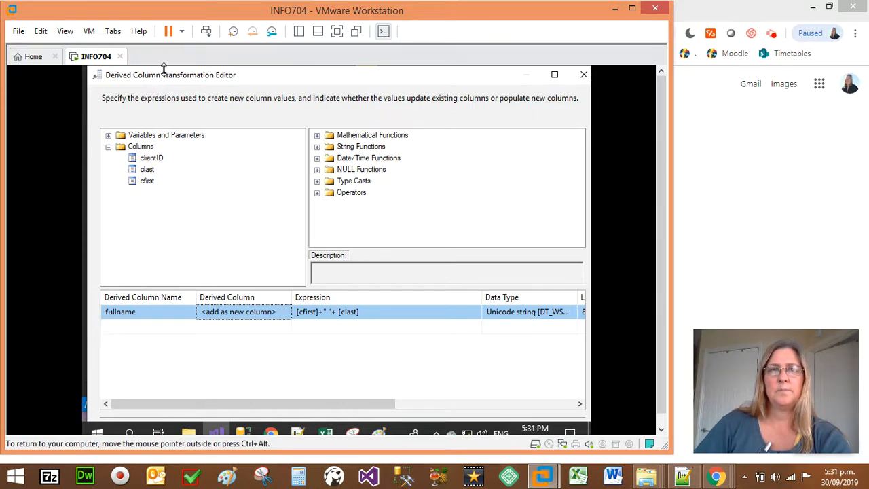
drag(174, 66, 191, 76)
drag(88, 78, 97, 105)
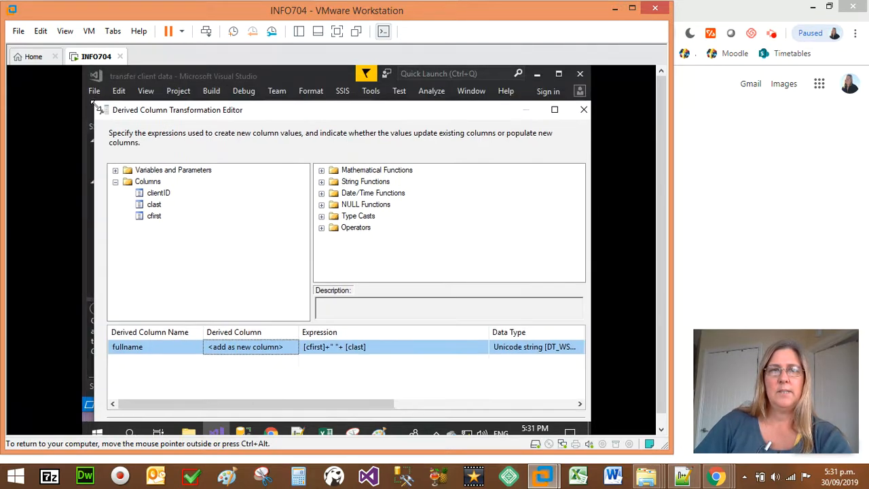
drag(179, 114, 180, 93)
click(407, 411)
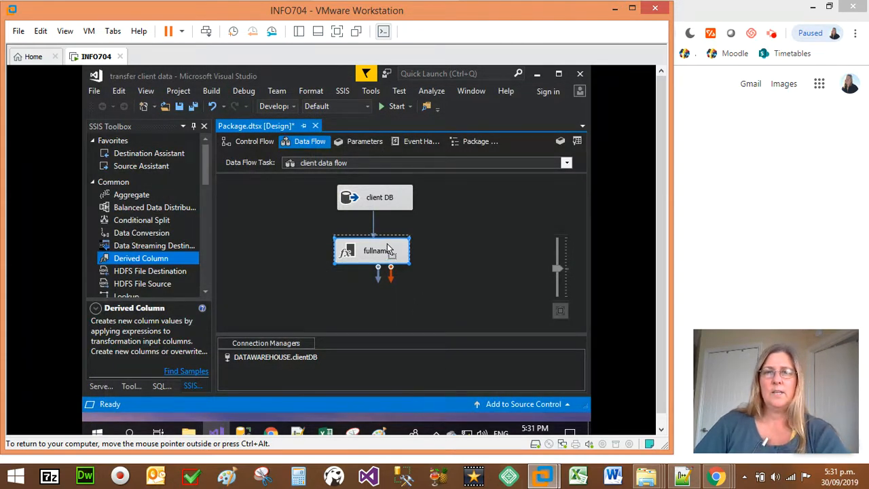
Add a Data Conversion transformation below fullname and connect fullname's data output to it.
drag(387, 246, 387, 243)
drag(129, 234, 357, 284)
click(376, 234)
drag(380, 258, 377, 285)
Open the Data Conversion editor, select fullname as the input column, and set its data type to string [DT_STR].
double_click(372, 288)
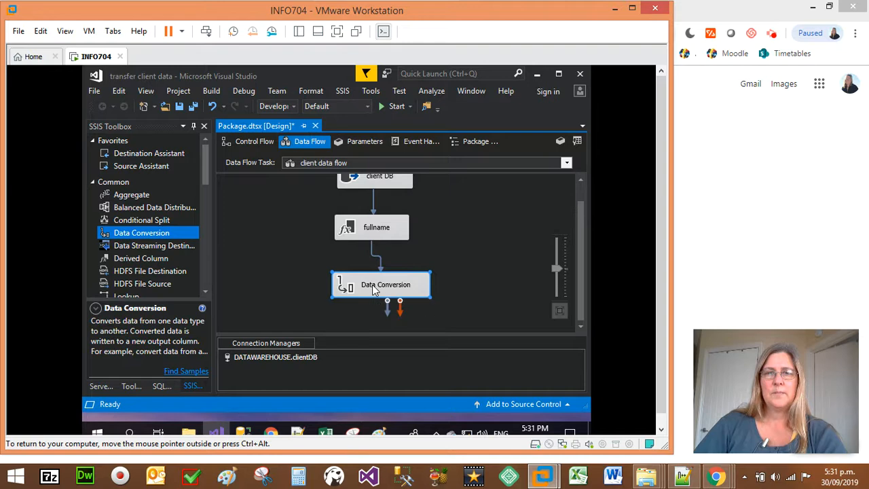
click(345, 227)
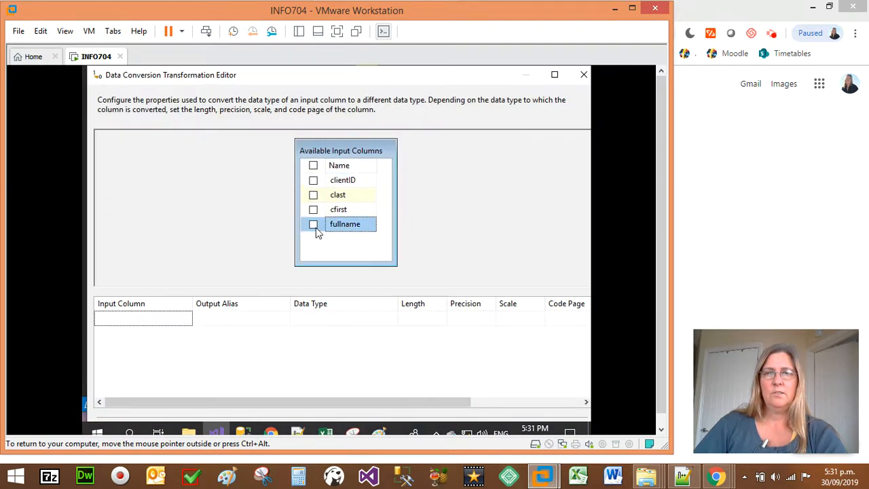
click(311, 227)
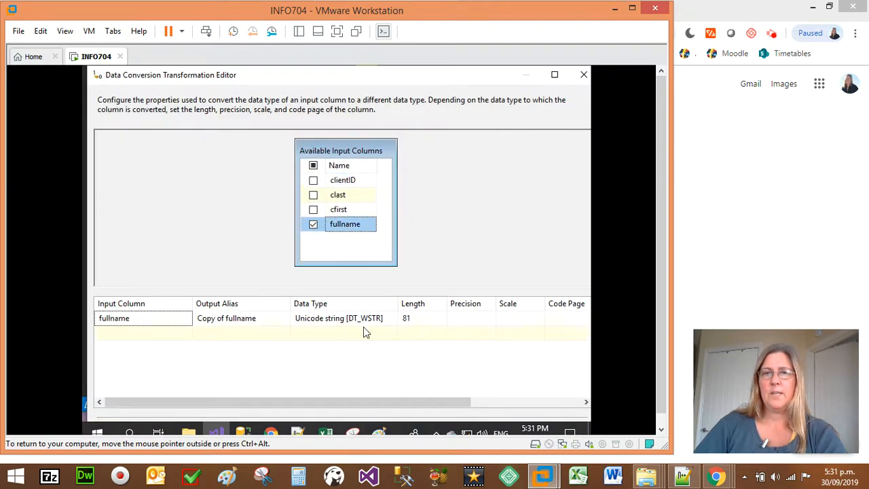
click(388, 320)
click(391, 319)
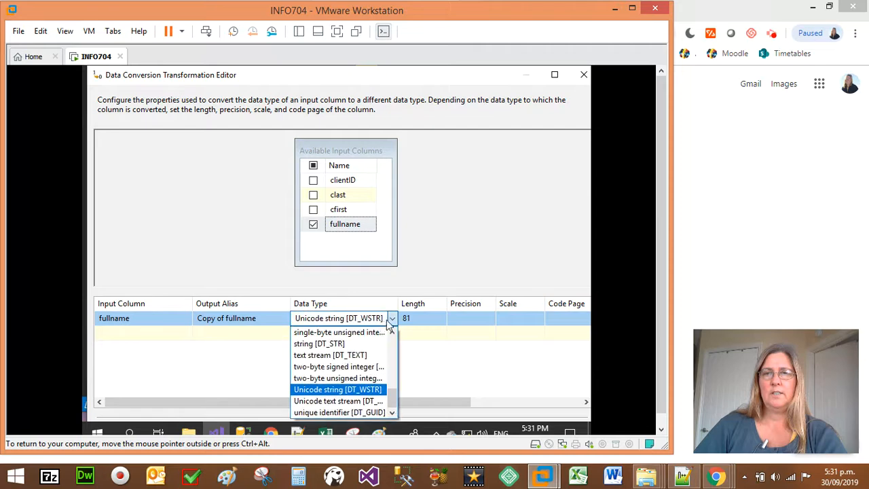
click(324, 344)
Set the output alias of the converted fullname column to fullnameConversion.
click(234, 320)
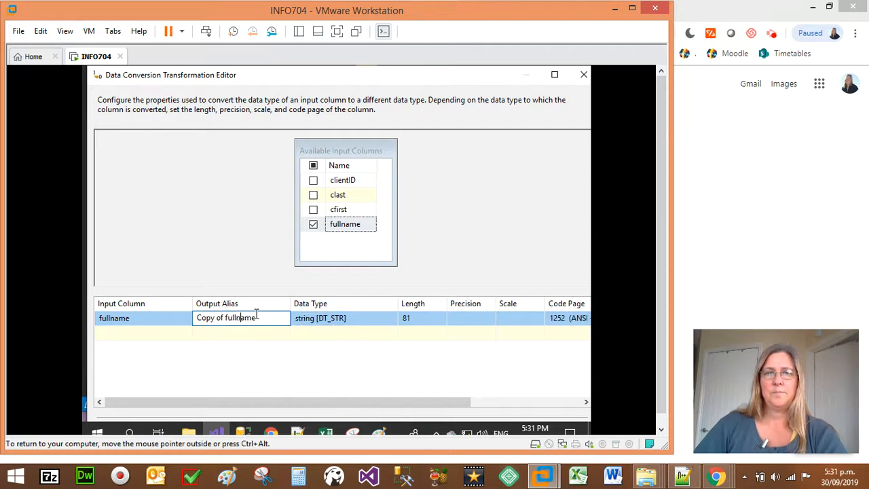
text(Conversion)
key(ctrl+shift+Left)
key(Left)
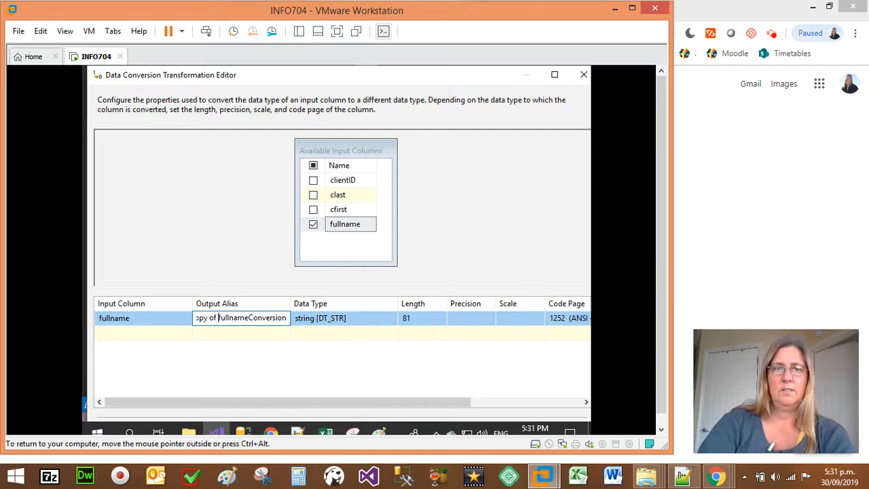
key(ctrl+shift+Left)
key(Delete)
key(Return)
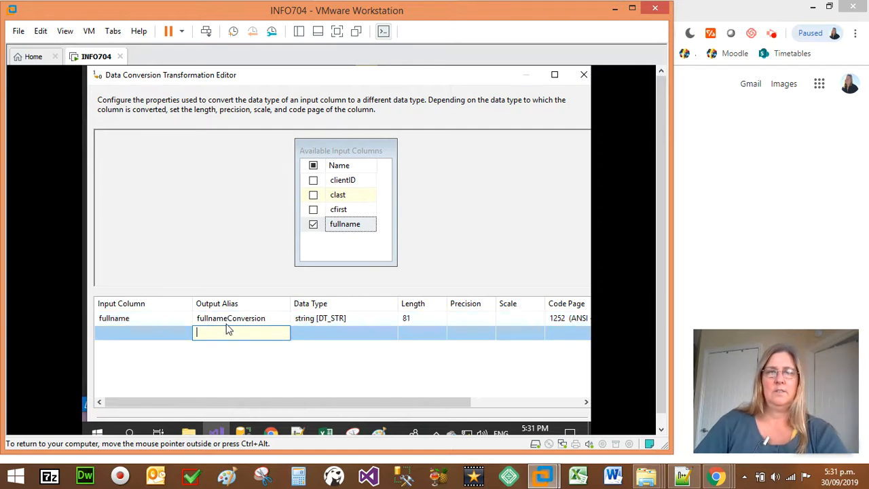
click(246, 310)
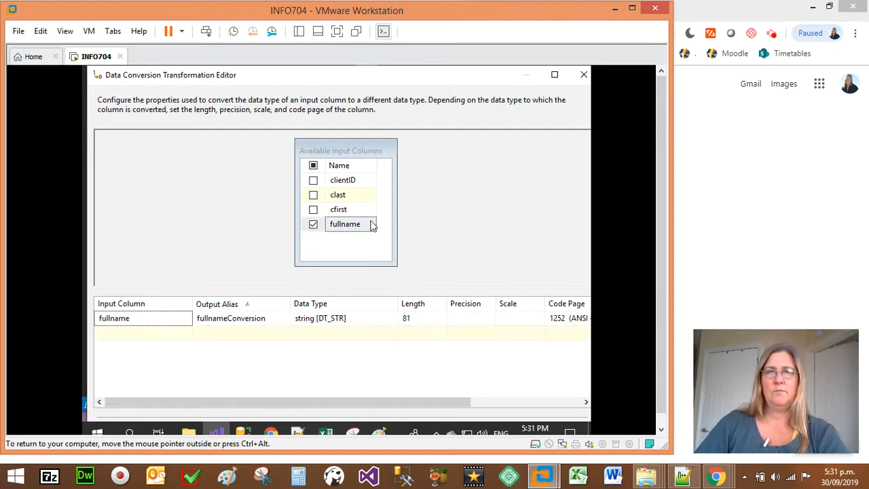
Accept the Data Conversion configuration and line its component up vertically with fullname and client DB.
mouse_move(242, 75)
mouse_down()
mouse_move(245, 117)
mouse_move(248, 89)
mouse_up()
drag(303, 100, 309, 79)
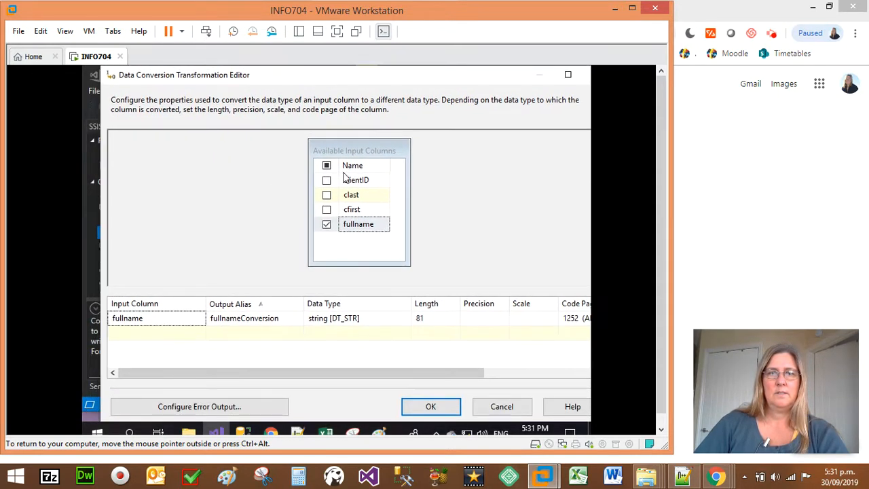
click(418, 407)
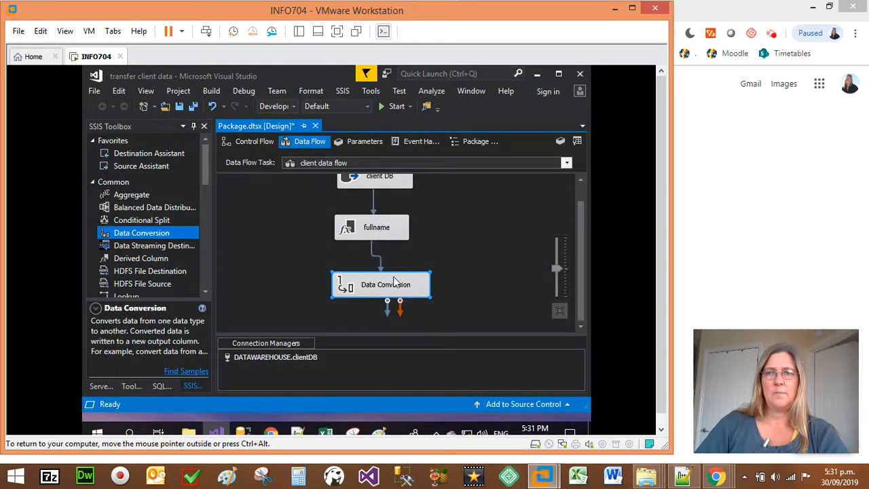
click(457, 254)
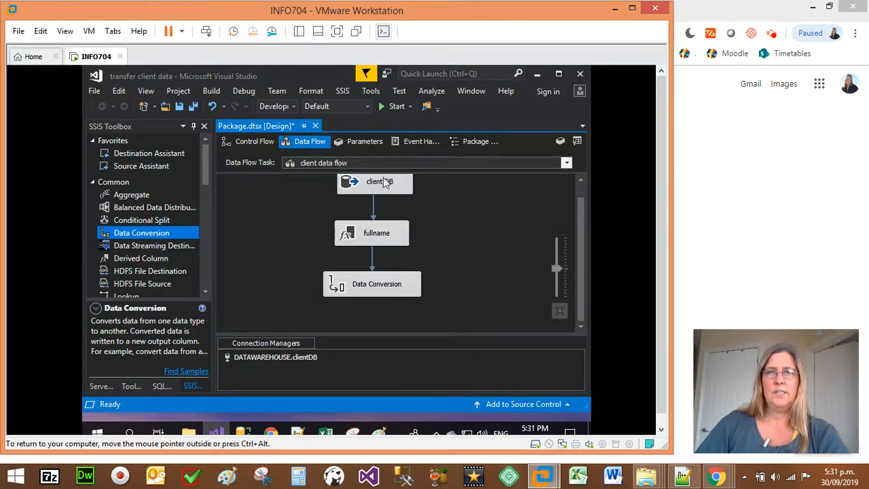
click(374, 236)
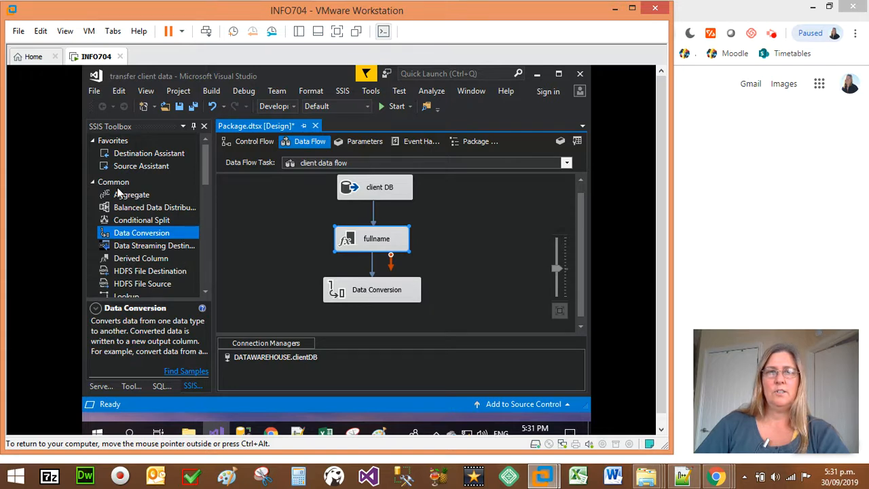
Add an OLE DB Destination below Data Conversion and name it client DW.
click(93, 183)
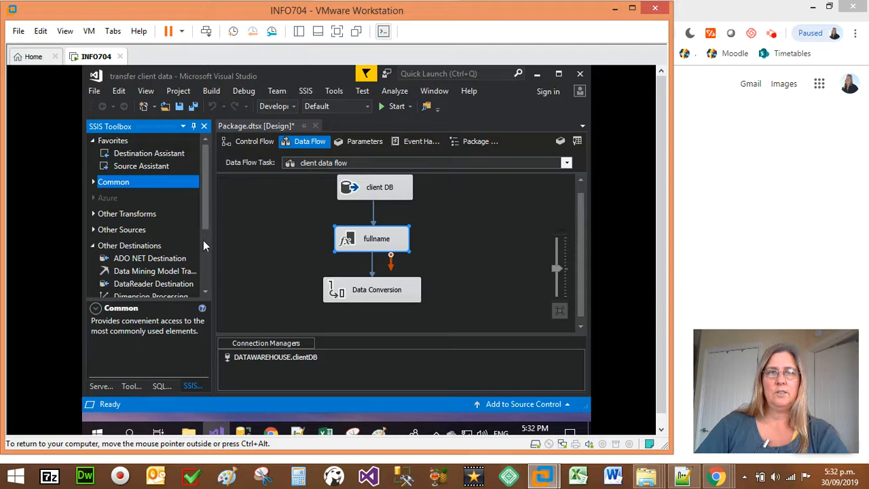
scroll(205, 260, down, 3)
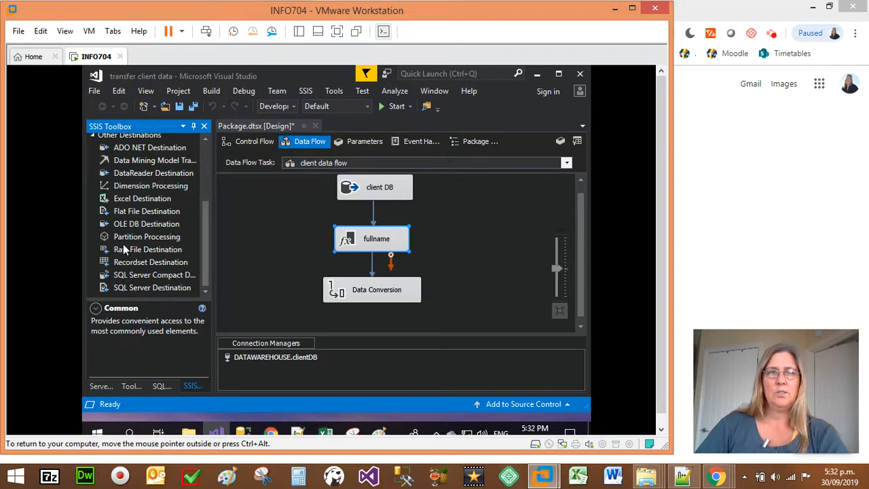
drag(127, 229, 279, 283)
drag(366, 317, 361, 315)
click(379, 305)
text(dlient D)
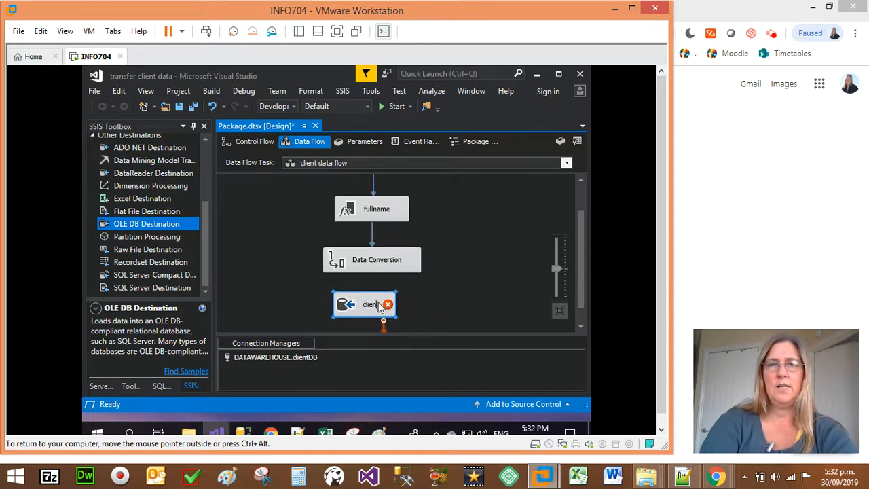
text(W)
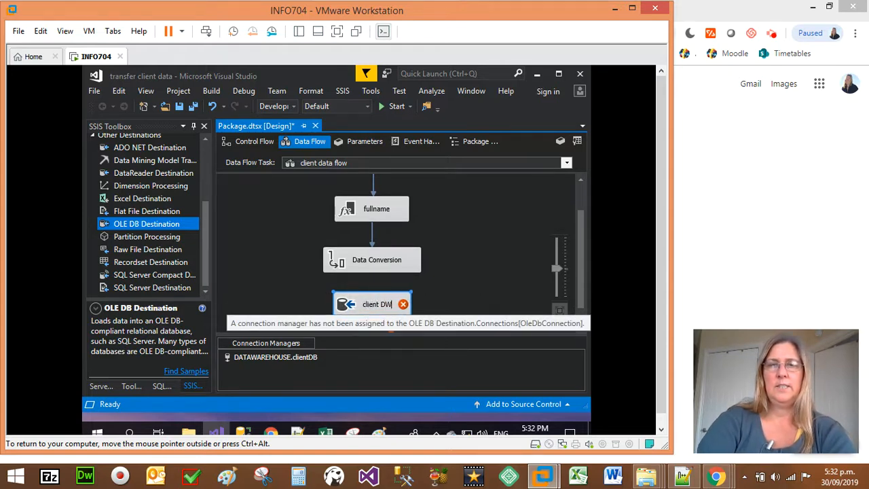
Connect Data Conversion's data output to client DW and line the destination up beneath it.
click(374, 266)
drag(379, 289, 378, 313)
click(376, 312)
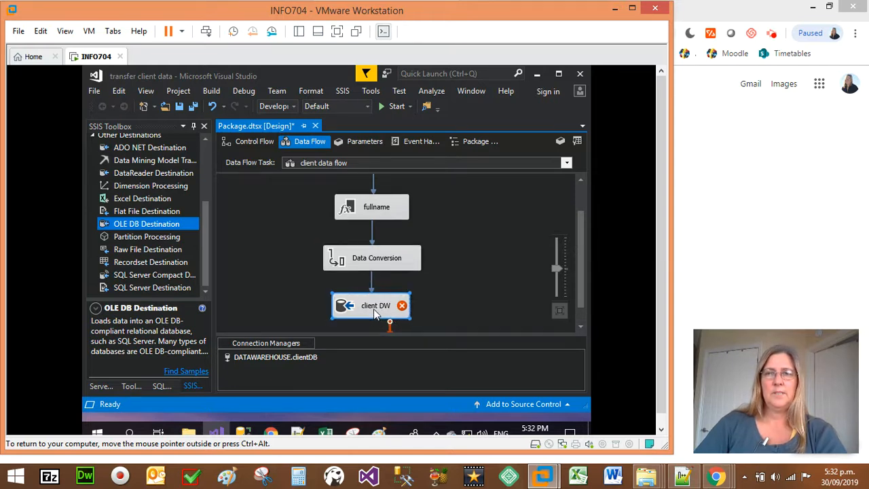
Set the client DW destination's connection manager to DATAwarehouse.clientDW and its table to [dbo].[dimClient].
double_click(378, 309)
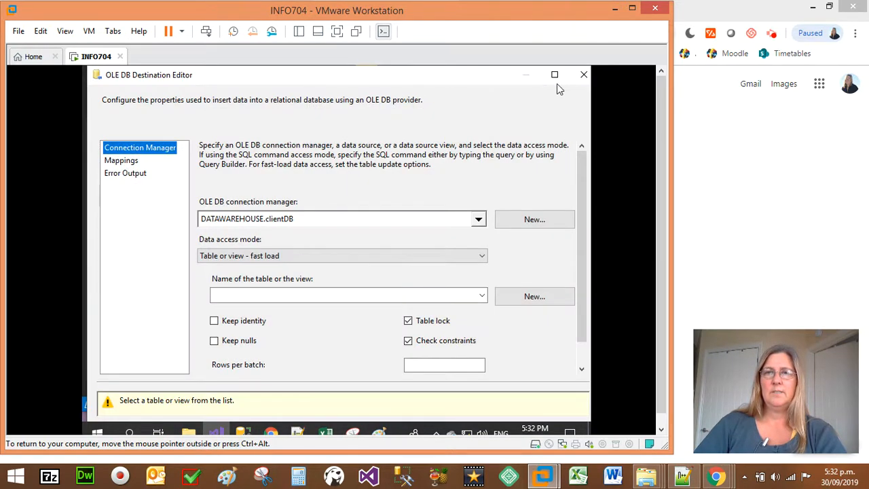
click(582, 76)
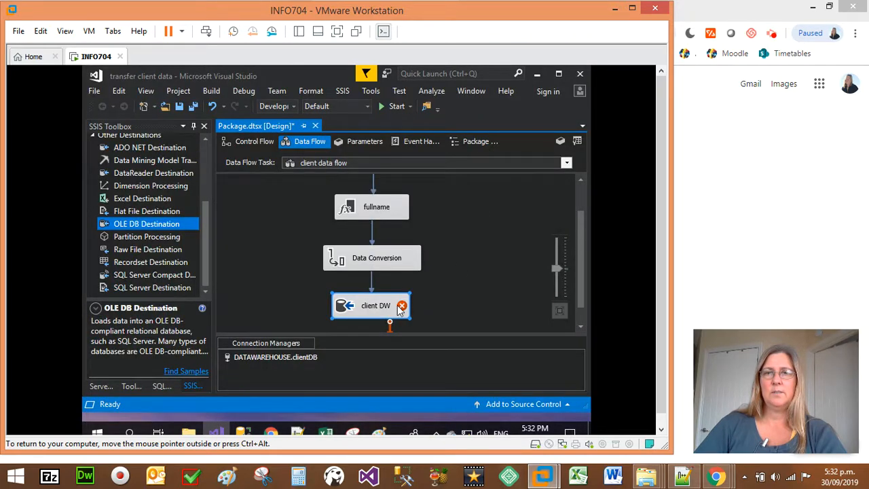
double_click(377, 306)
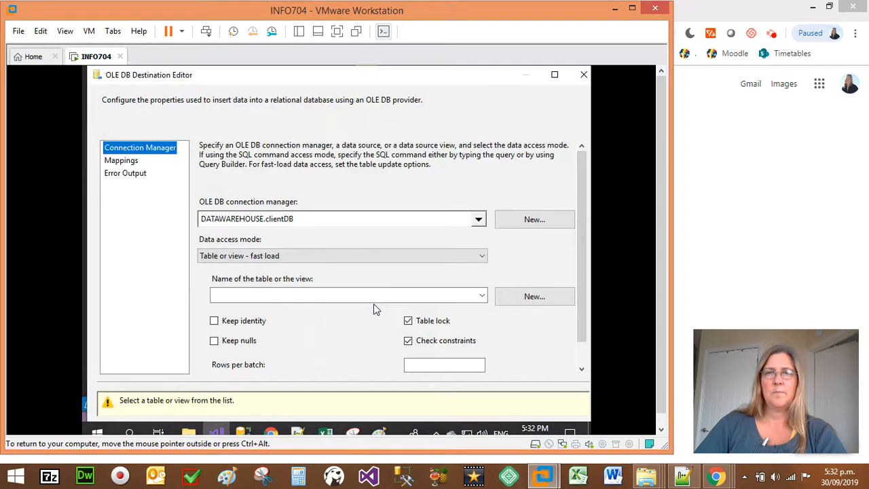
click(533, 220)
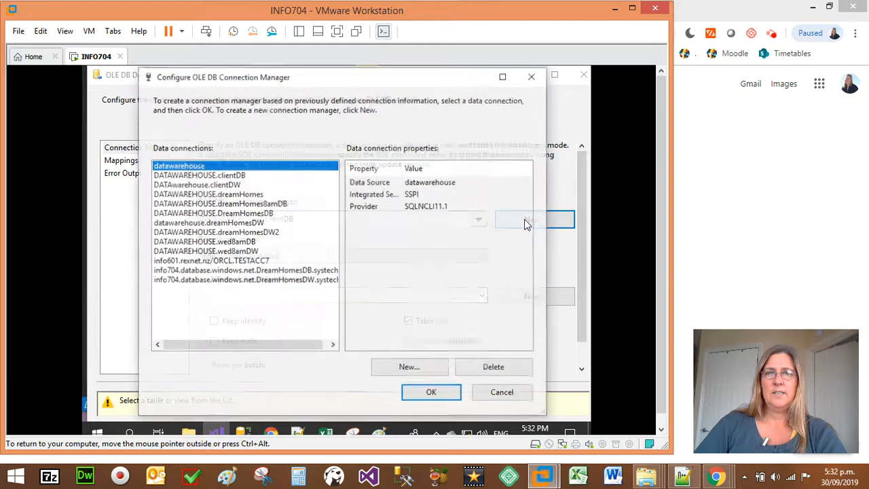
click(230, 186)
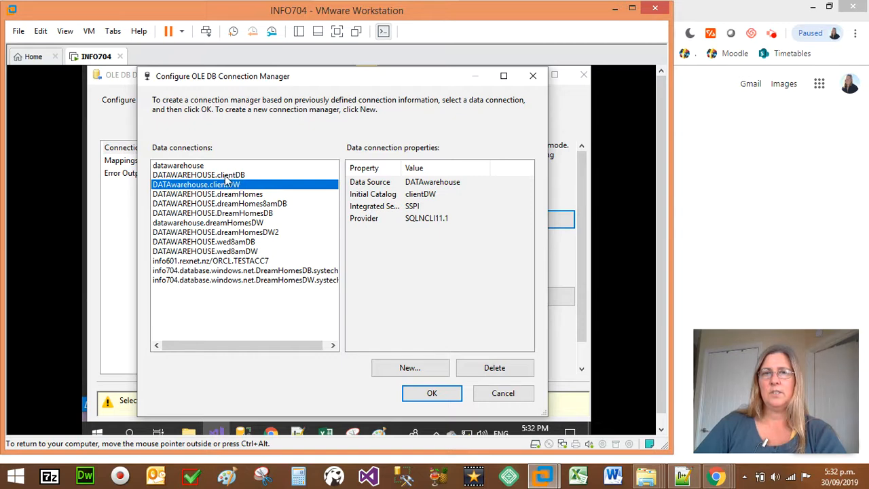
click(410, 391)
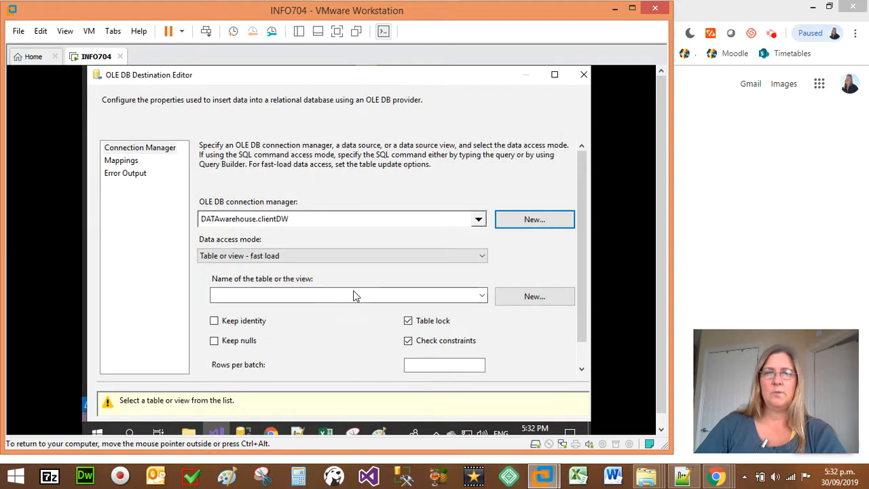
click(323, 297)
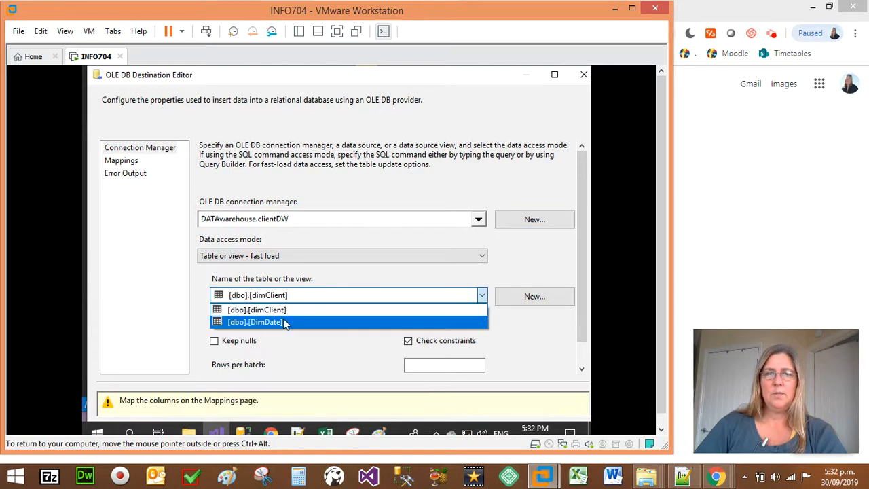
click(280, 313)
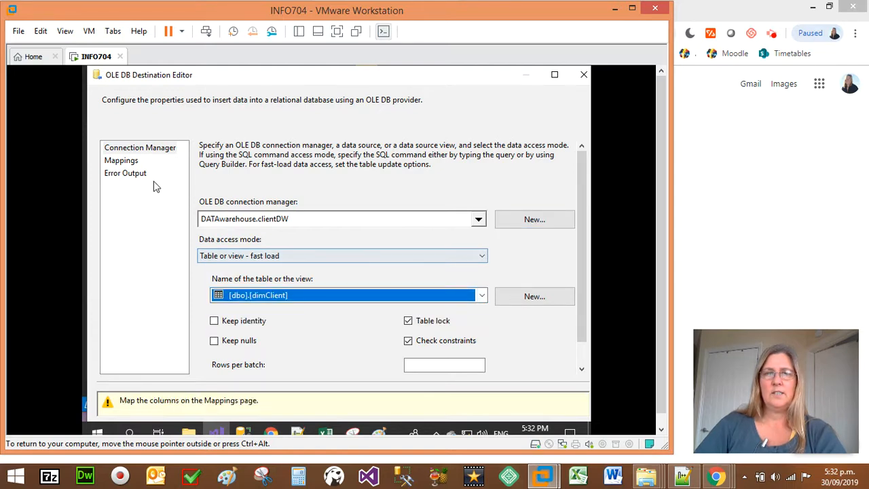
Check the client DW column mappings, leaving the input for clientKEY as <ignore>, and accept the destination configuration.
click(128, 161)
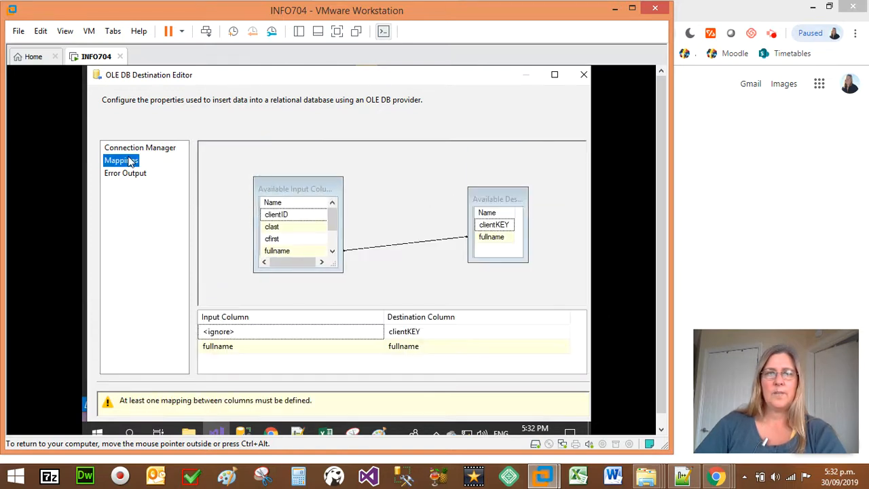
click(279, 348)
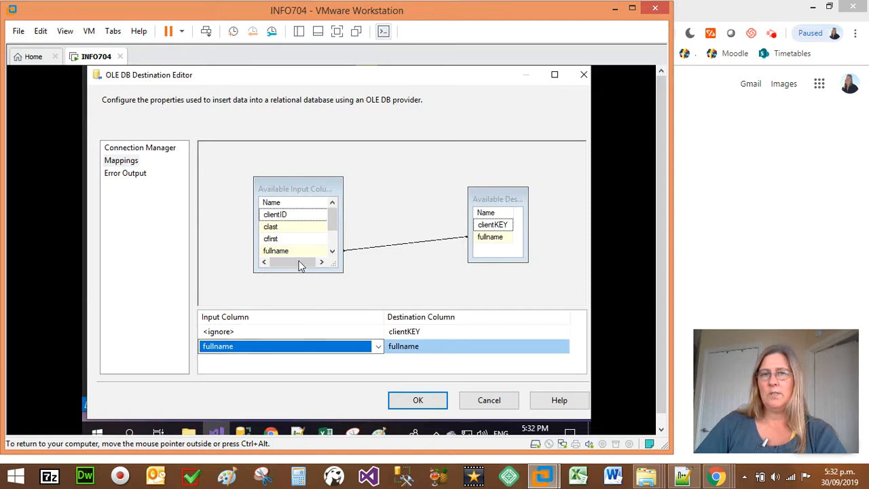
click(435, 345)
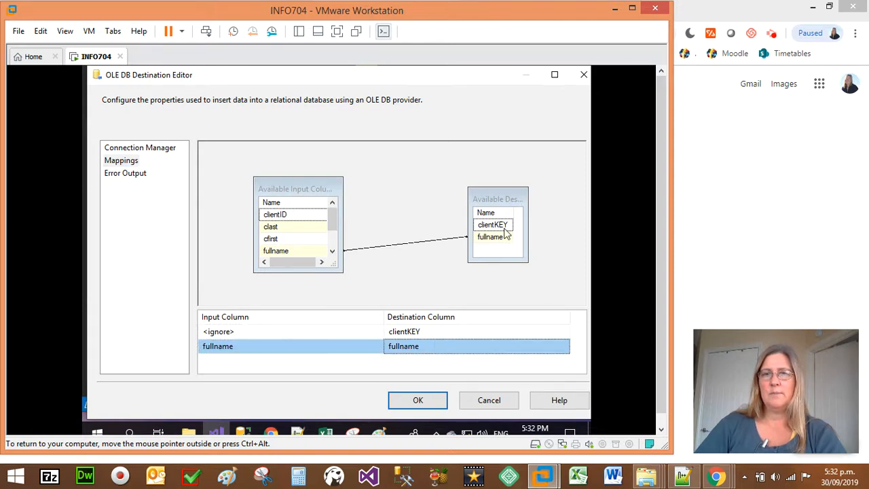
click(301, 333)
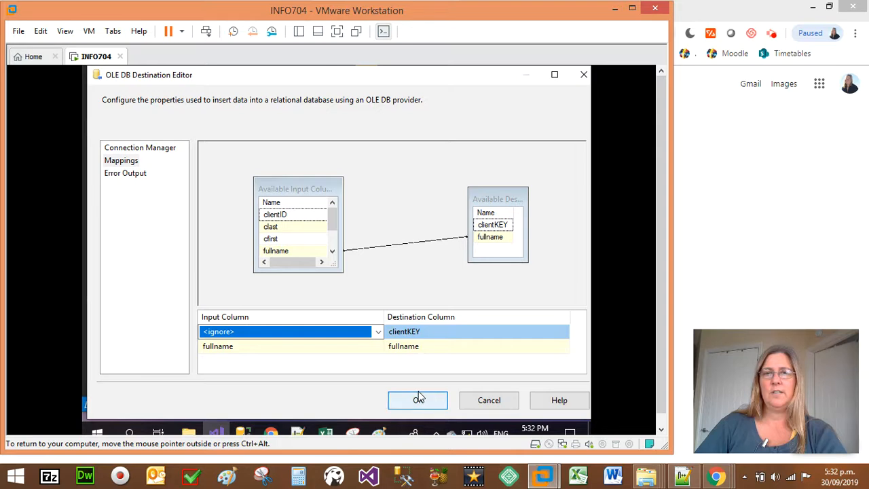
click(256, 330)
click(255, 330)
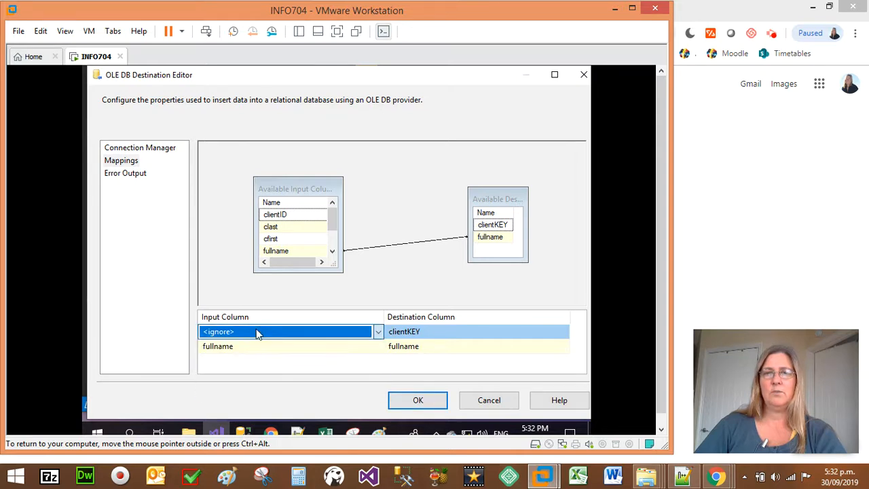
click(419, 401)
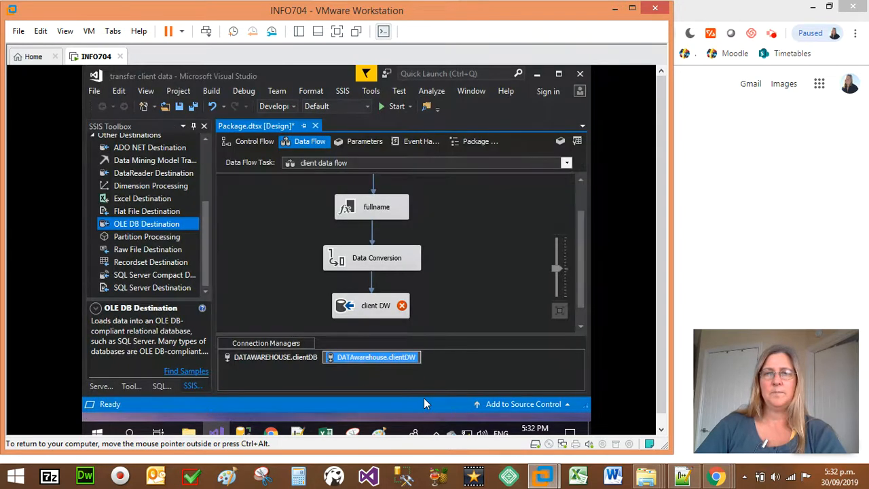
click(389, 311)
click(450, 300)
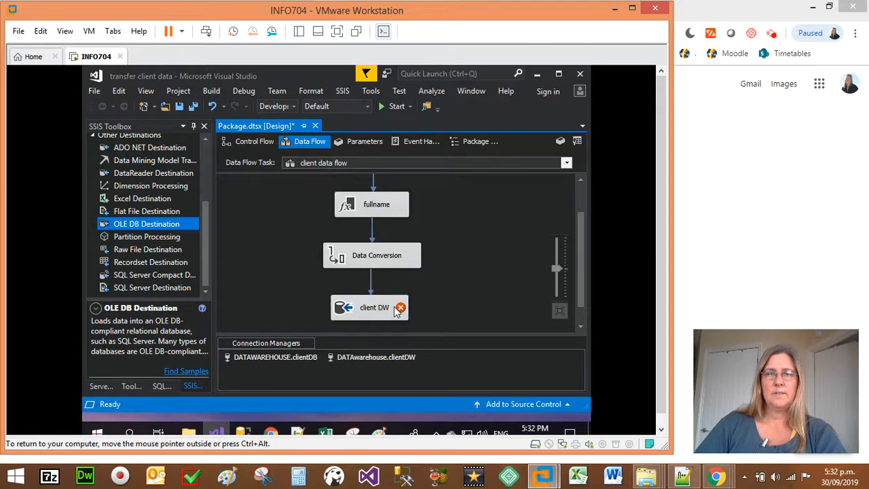
Map the fullnameConversion input column to the fullname destination column in client DW and accept the change.
mouse_move(401, 309)
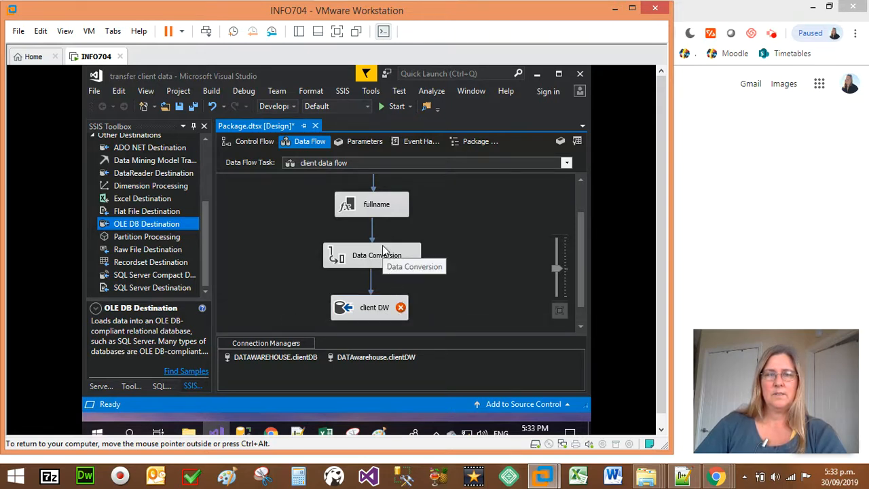
click(342, 298)
double_click(342, 298)
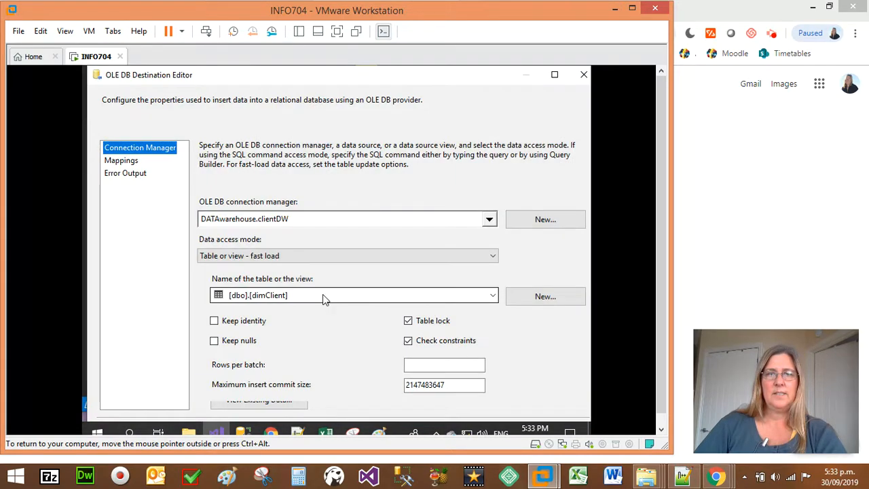
click(120, 161)
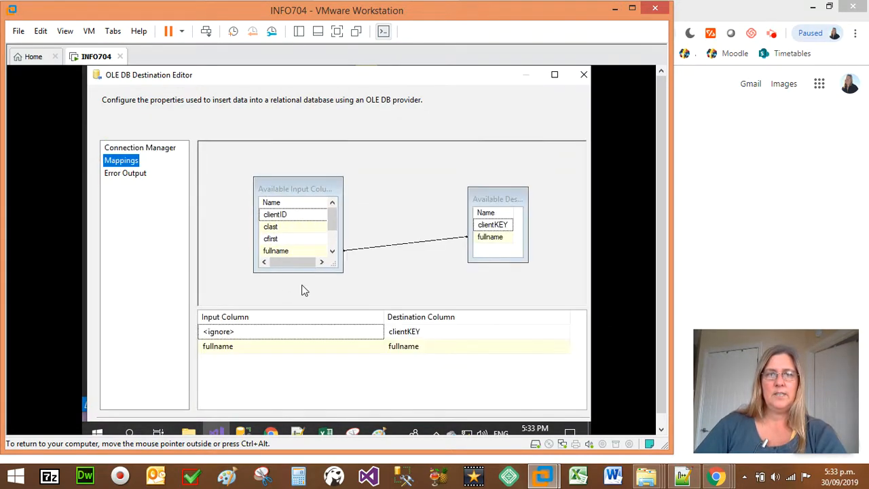
click(364, 346)
click(377, 346)
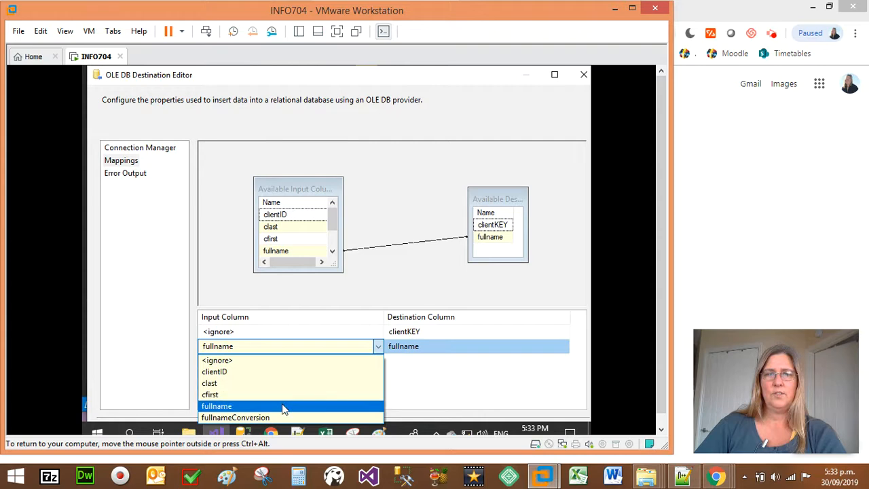
click(275, 418)
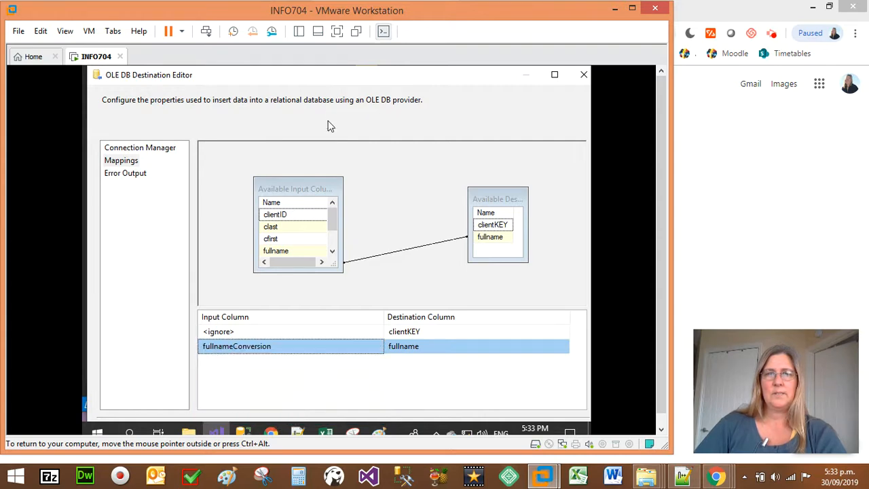
drag(349, 71, 351, 98)
click(432, 417)
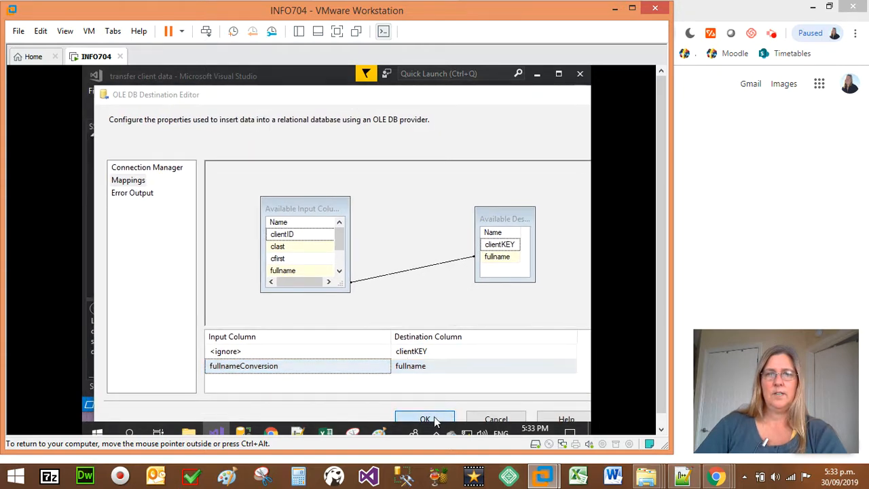
Look over the completed client data flow and save all files in the project.
scroll(455, 241, up, 2)
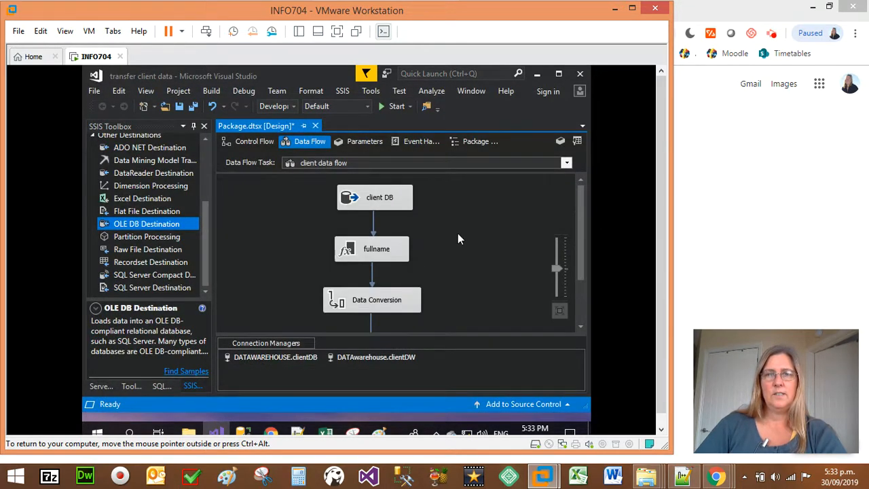
scroll(408, 243, down, 3)
scroll(414, 268, up, 3)
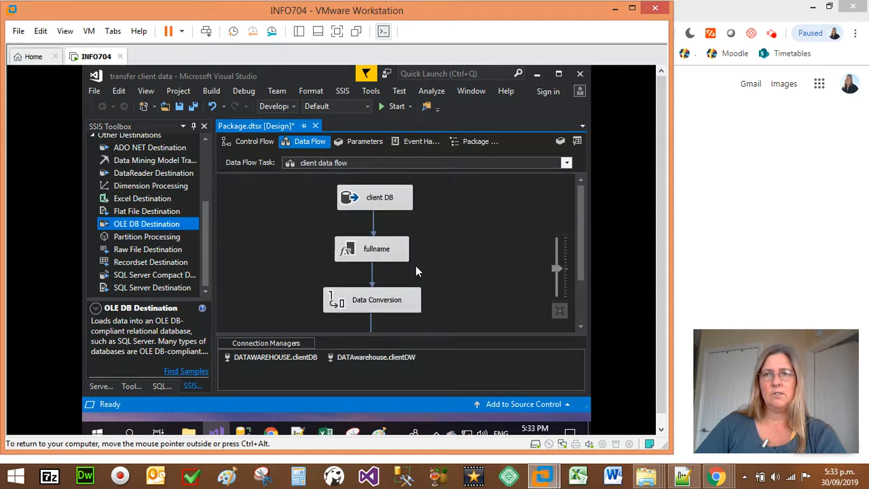
click(94, 91)
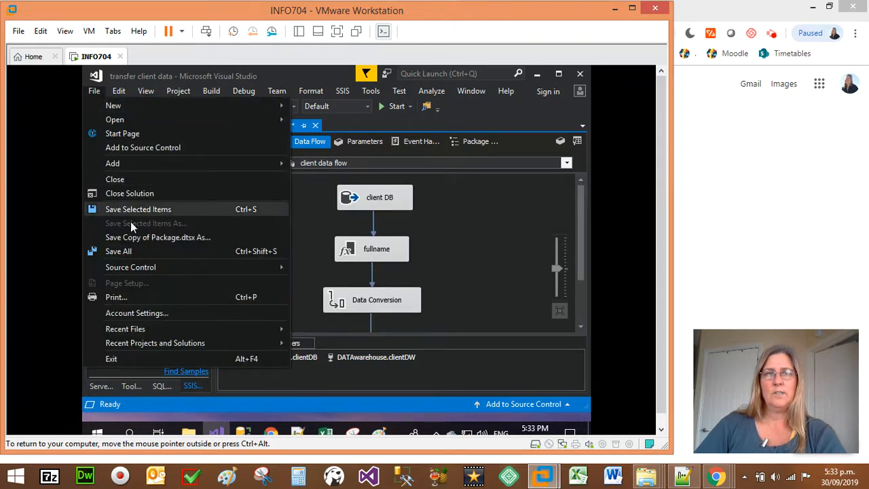
click(119, 251)
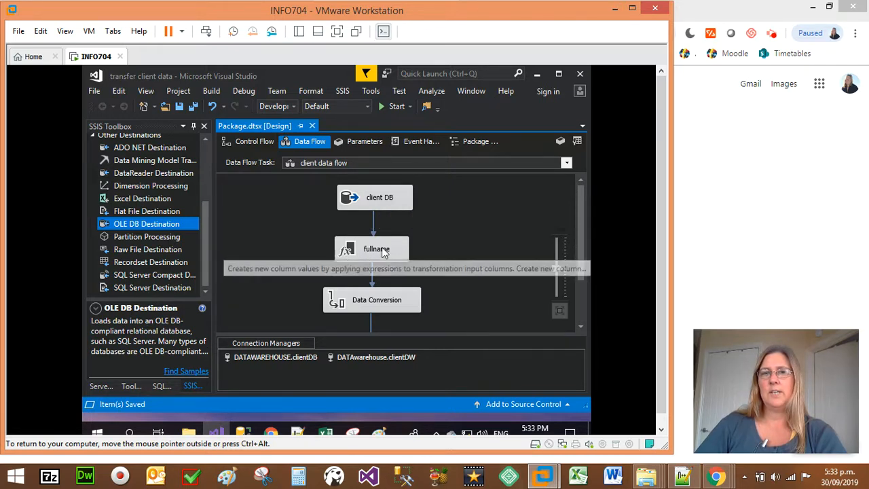
Run the package and review the execution status and row flow of each component from client DB to client DW.
scroll(382, 293, down, 1)
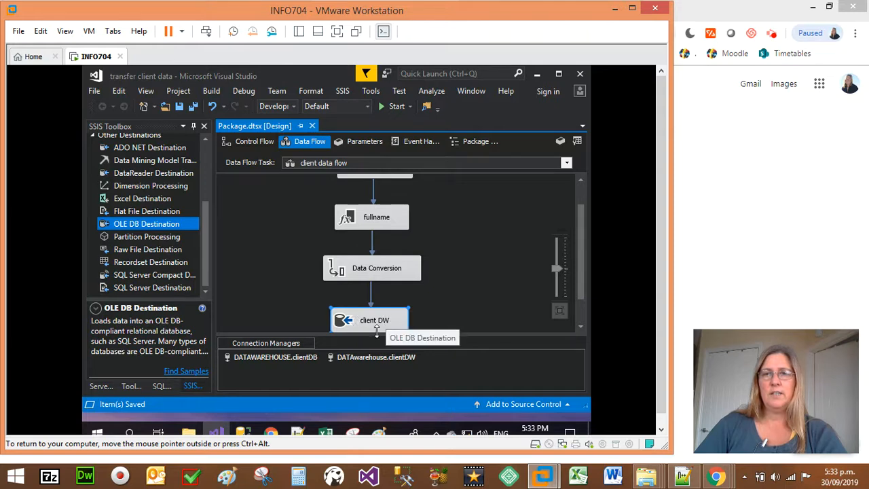
scroll(453, 287, up, 1)
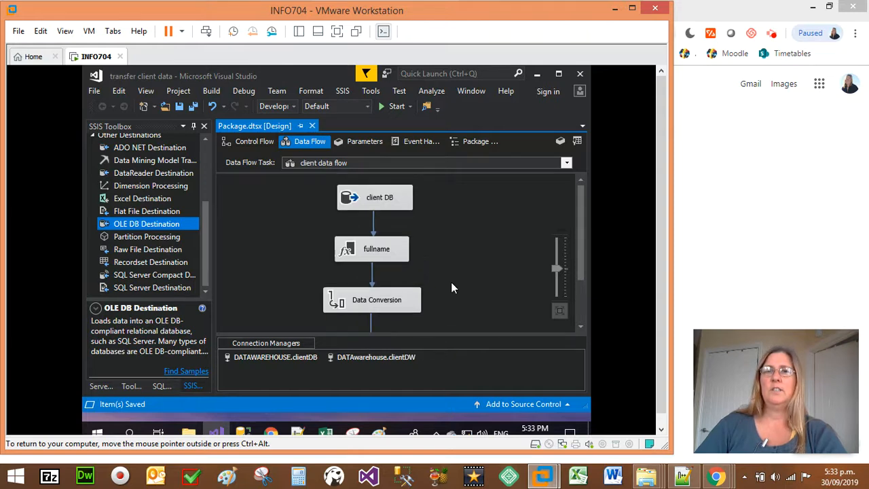
click(395, 107)
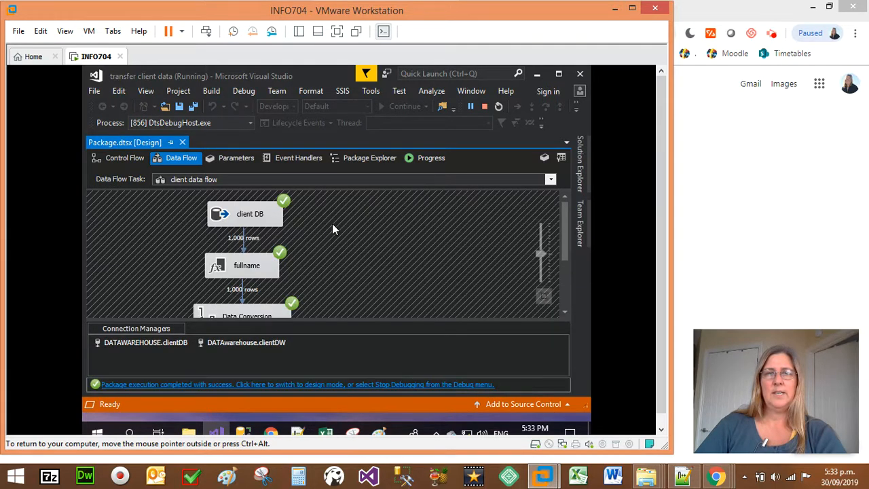
scroll(331, 229, down, 2)
scroll(318, 261, up, 2)
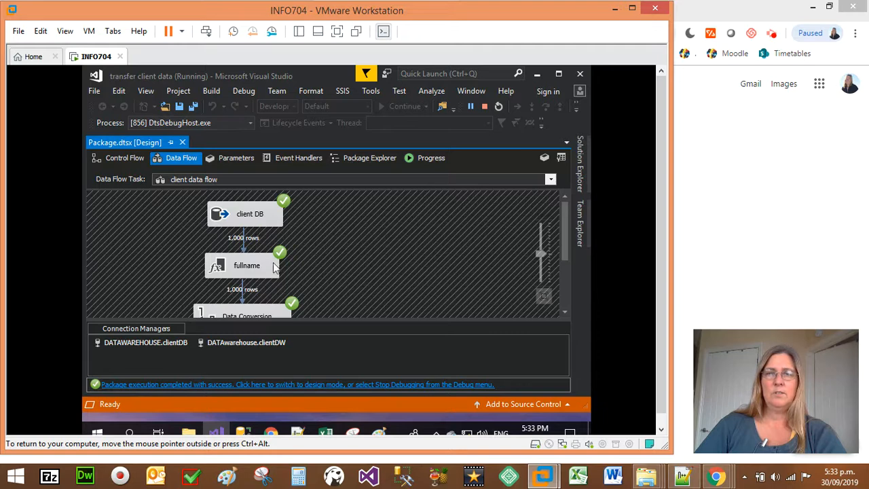
scroll(346, 255, down, 3)
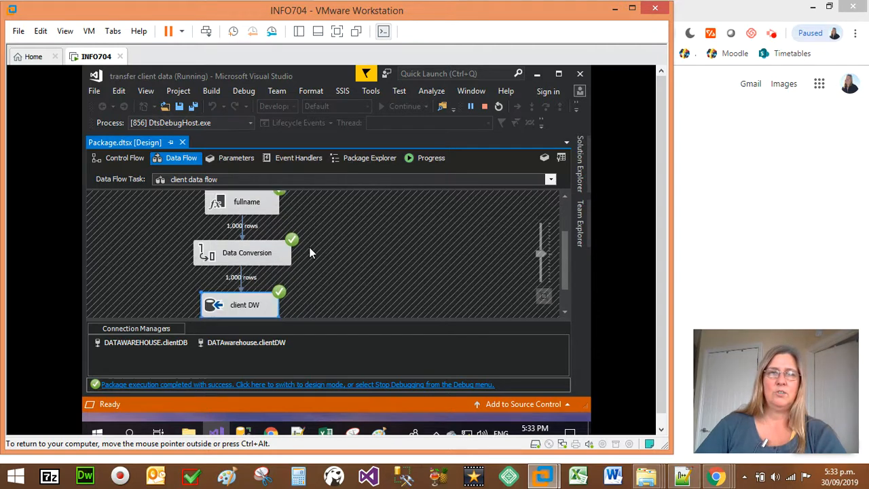
Recheck the executed client data flow, from the client DB source through Data Conversion to client DW.
scroll(310, 253, down, 1)
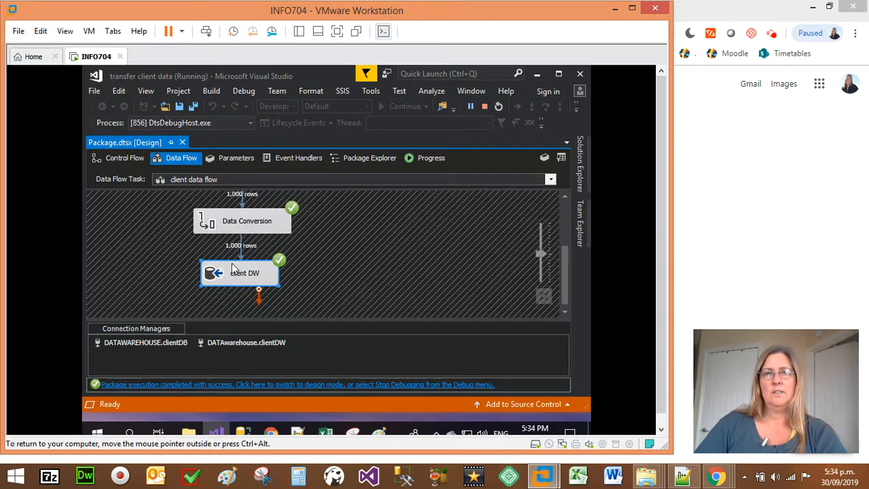
scroll(246, 280, up, 2)
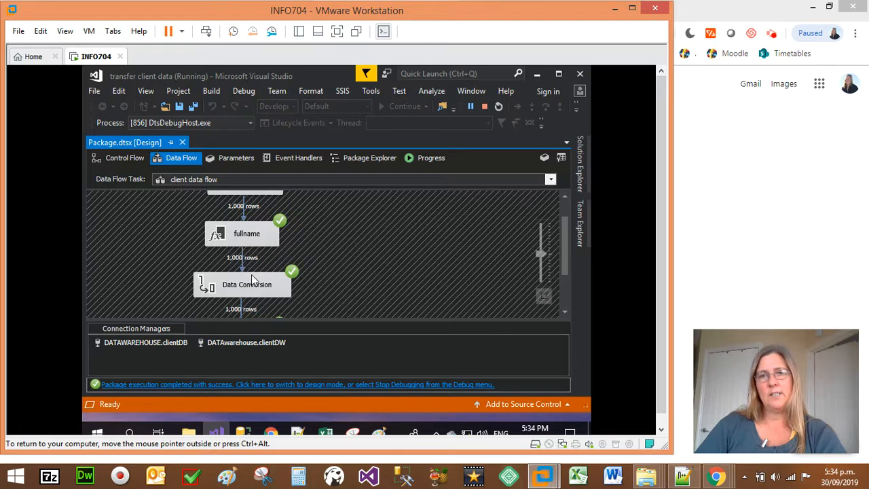
scroll(252, 284, down, 2)
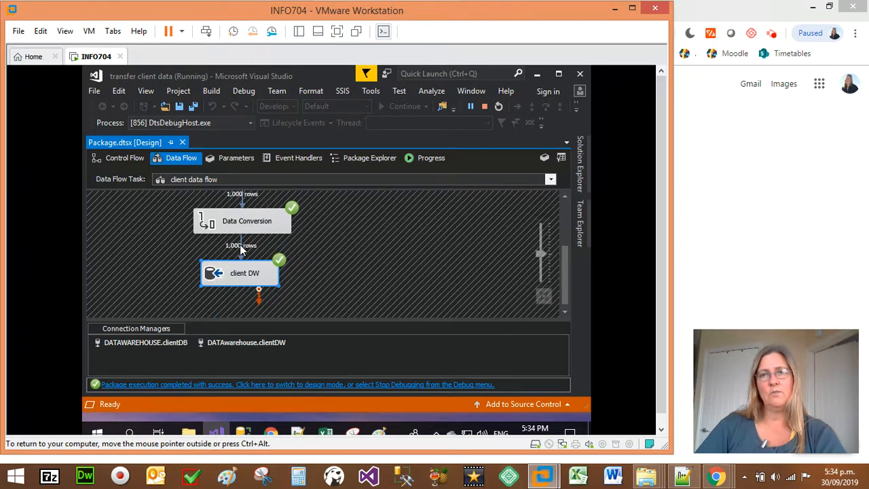
scroll(243, 250, up, 3)
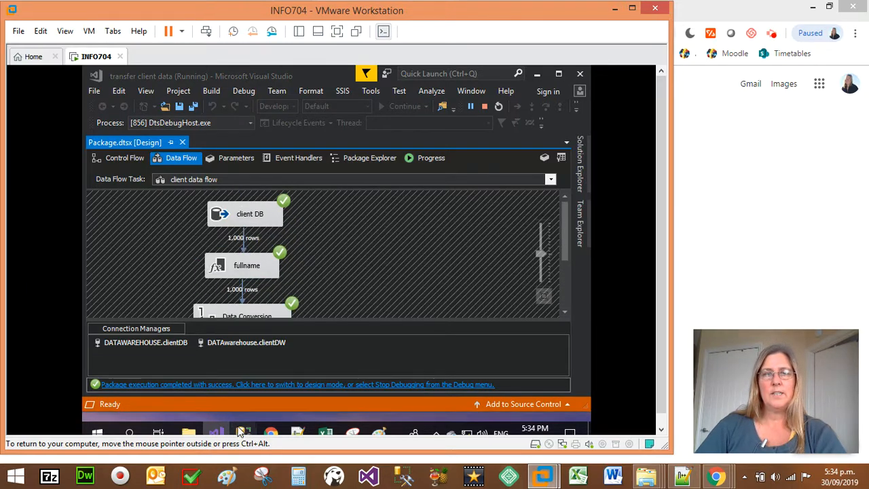
Switch to SQL Server Management Studio and select the top 1000 rows of dbo.dimClient in clientDW.
click(242, 433)
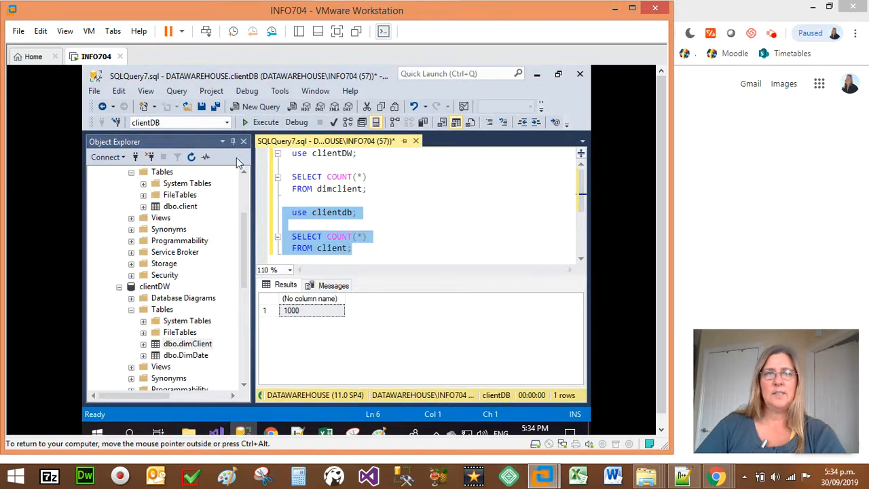
click(187, 345)
right_click(187, 344)
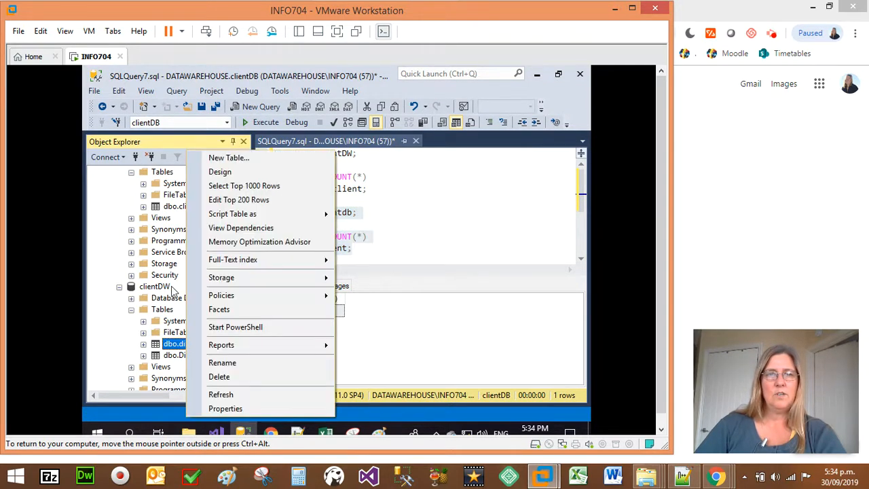
click(247, 186)
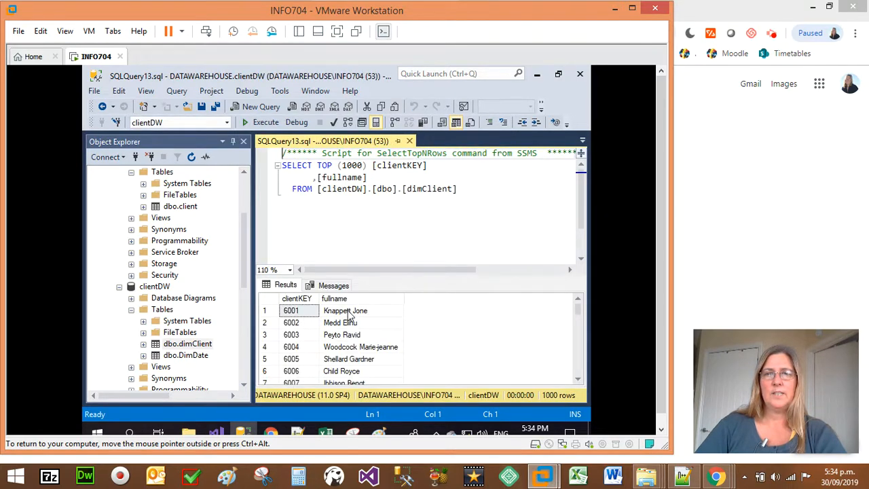
Inspect the fullname and clientKEY values in the dimClient results, and close that query.
click(337, 348)
click(331, 371)
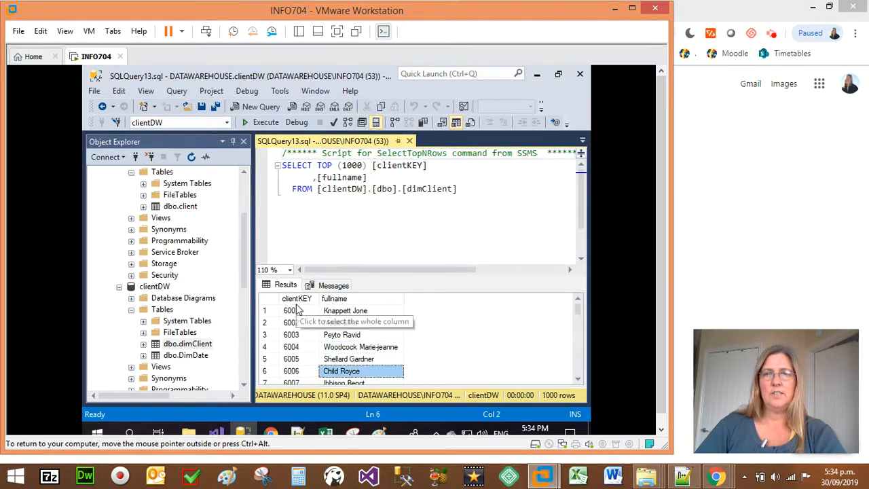
click(296, 311)
click(299, 370)
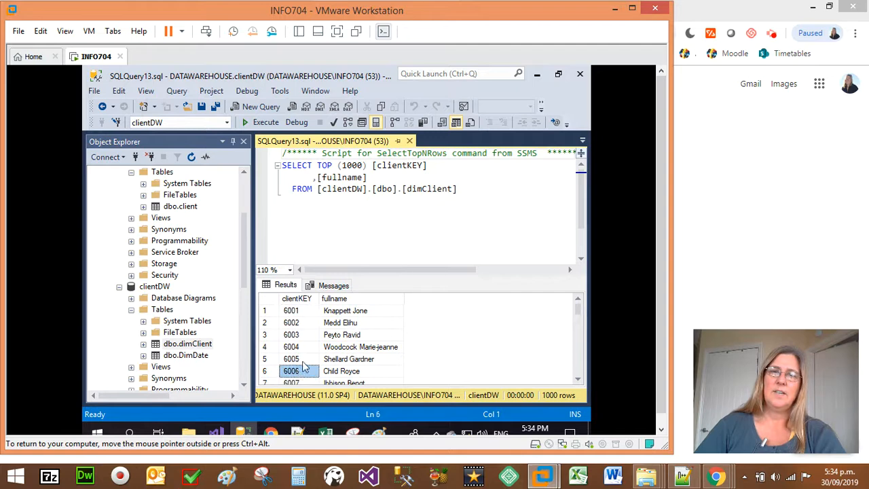
click(338, 312)
click(294, 313)
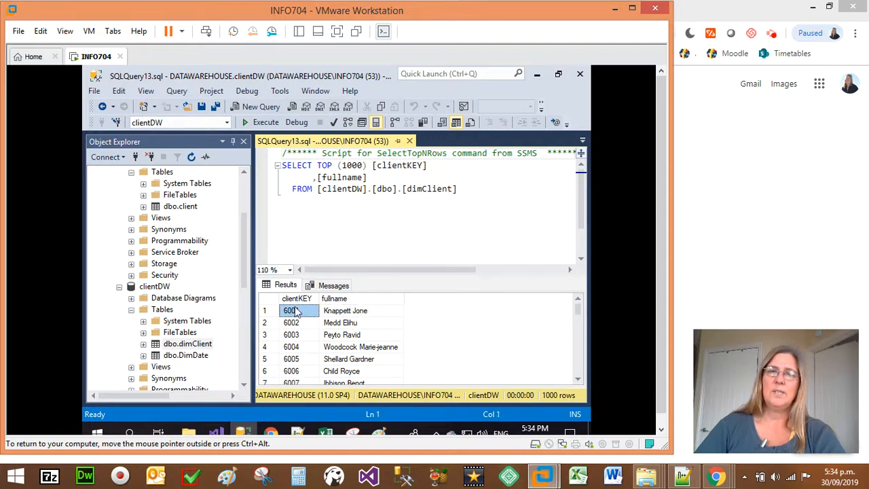
click(409, 140)
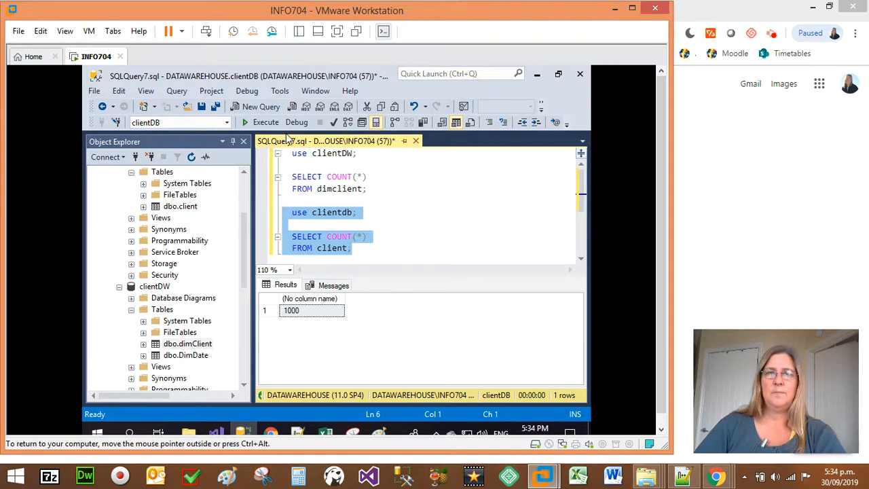
Run the row count queries separately for client in clientdb and dimclient in clientDW to compare source and destination.
click(262, 122)
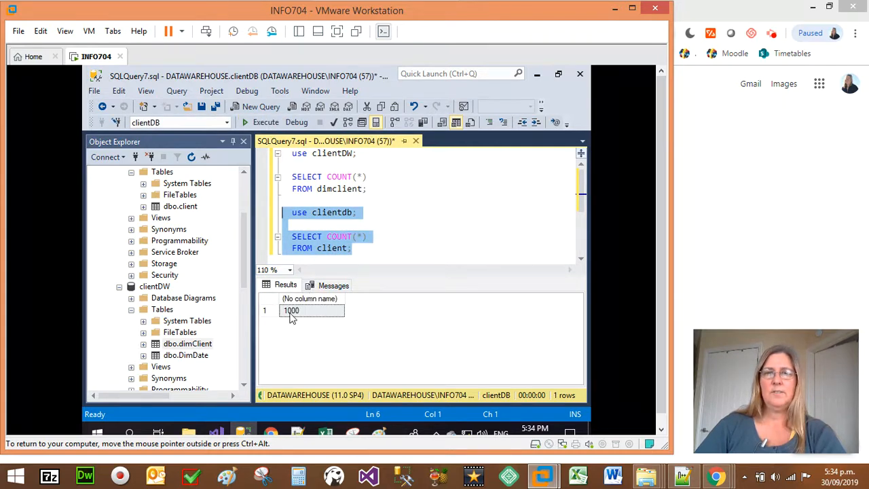
drag(377, 188, 278, 139)
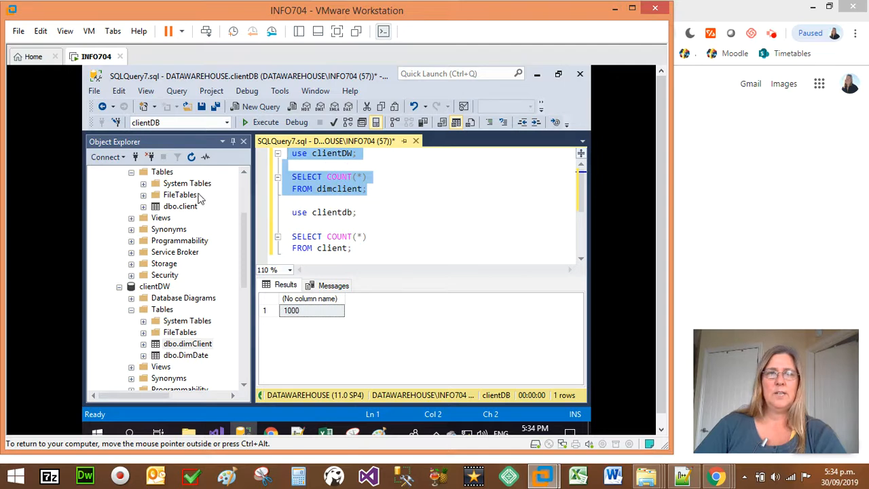
scroll(201, 197, up, 1)
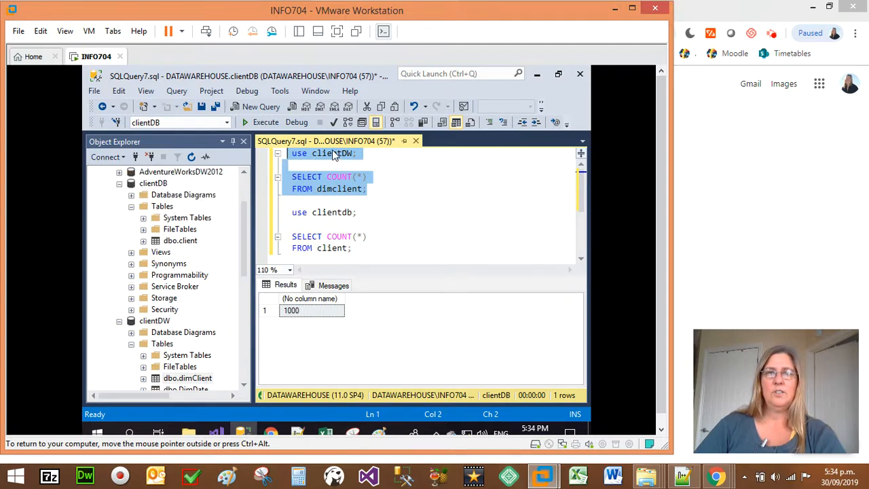
drag(362, 257, 283, 212)
click(275, 129)
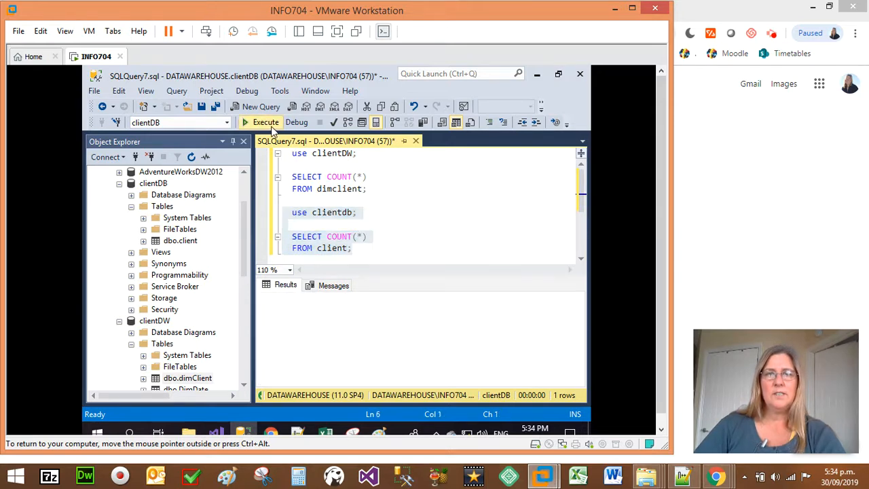
drag(370, 190, 293, 154)
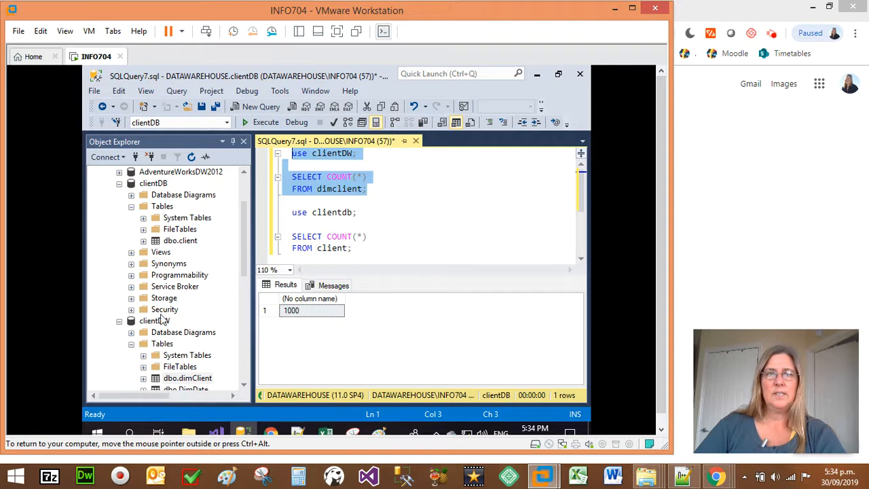
click(247, 123)
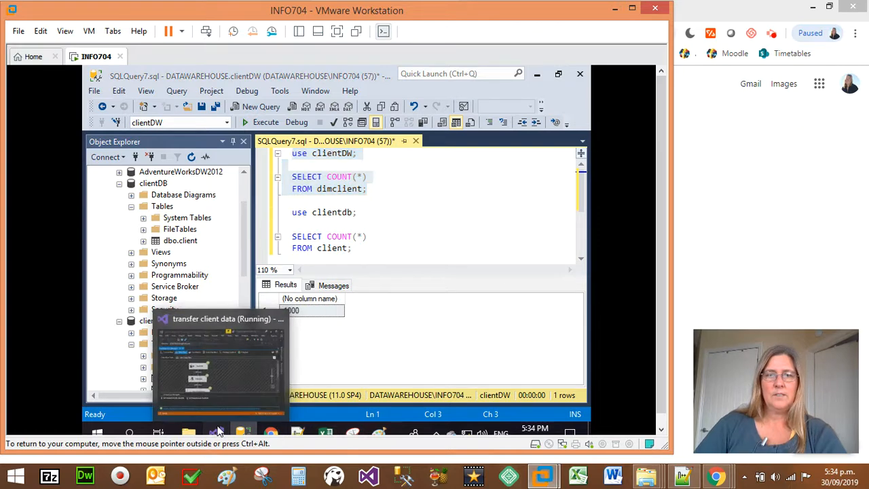
Switch to Visual Studio and stop debugging the transfer client data package.
click(216, 431)
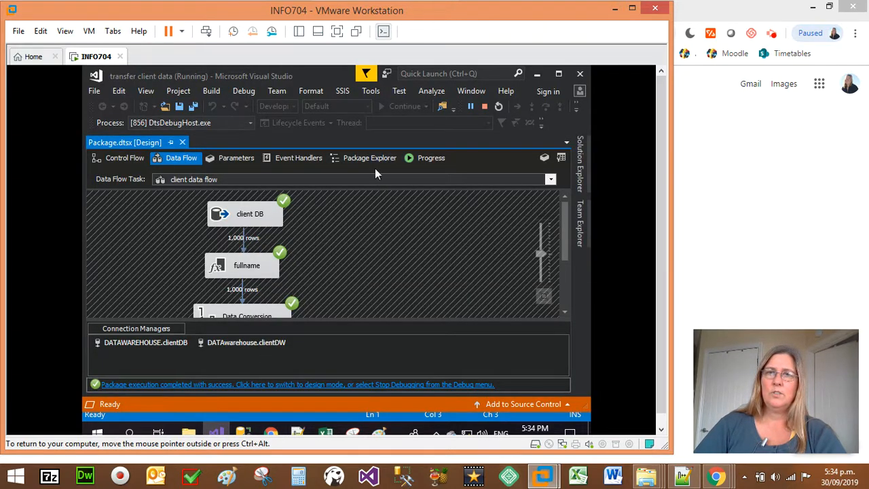
click(484, 106)
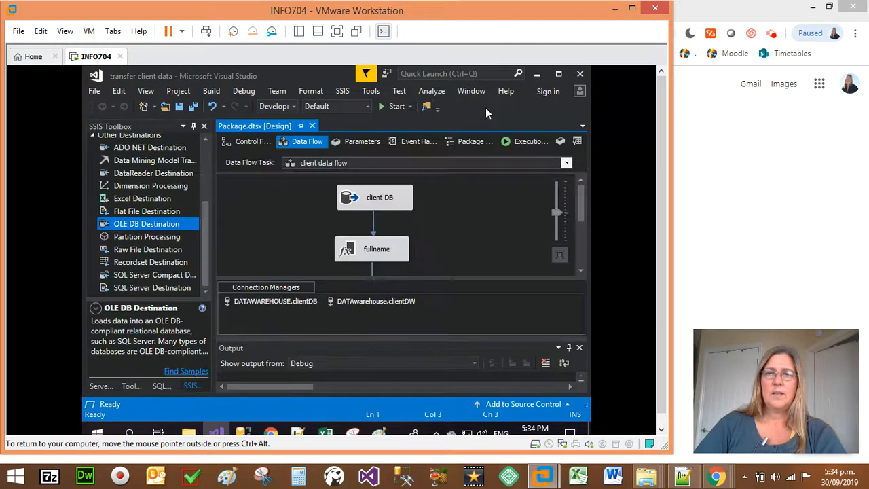
Disable the client data flow task in the control flow and move it slightly left on the canvas.
click(256, 142)
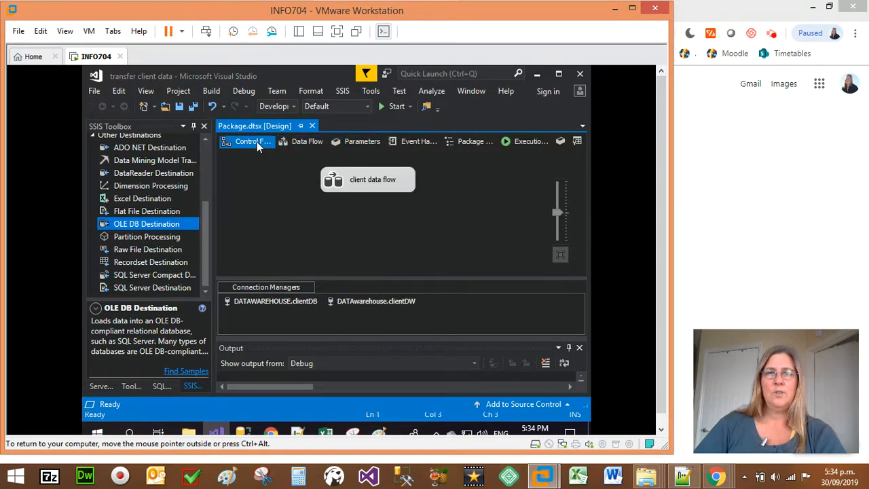
right_click(394, 185)
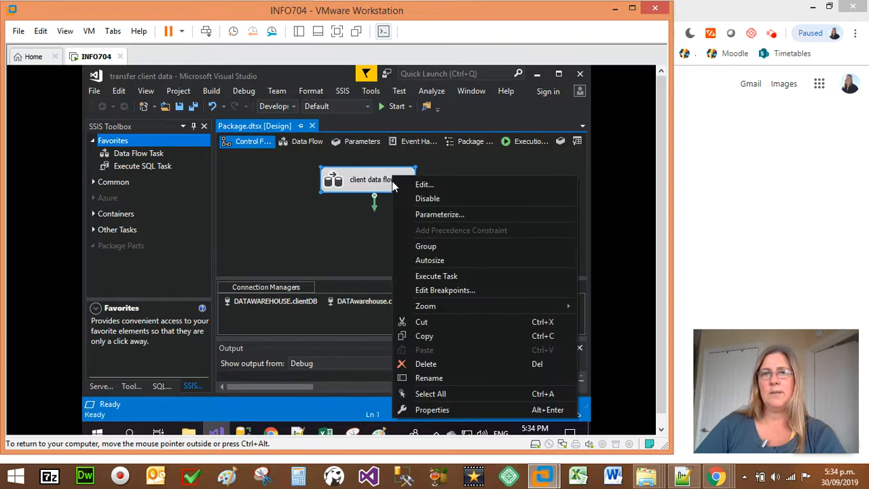
click(426, 199)
drag(397, 186, 343, 187)
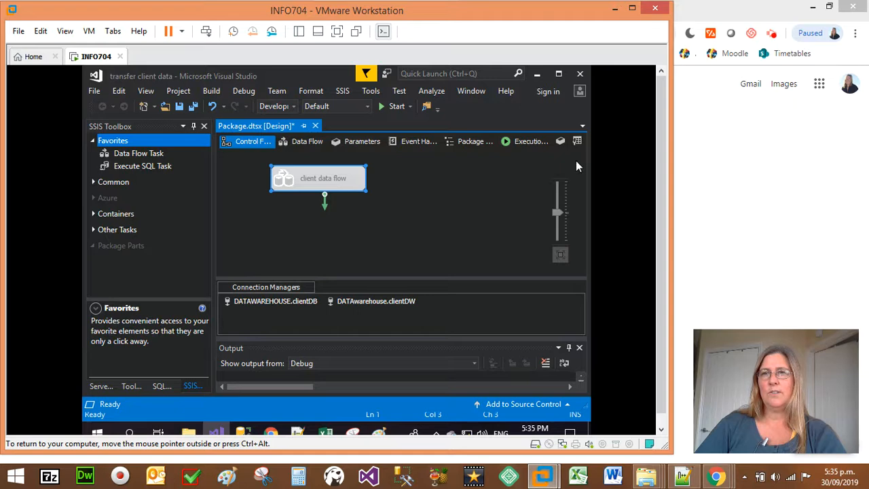
click(774, 36)
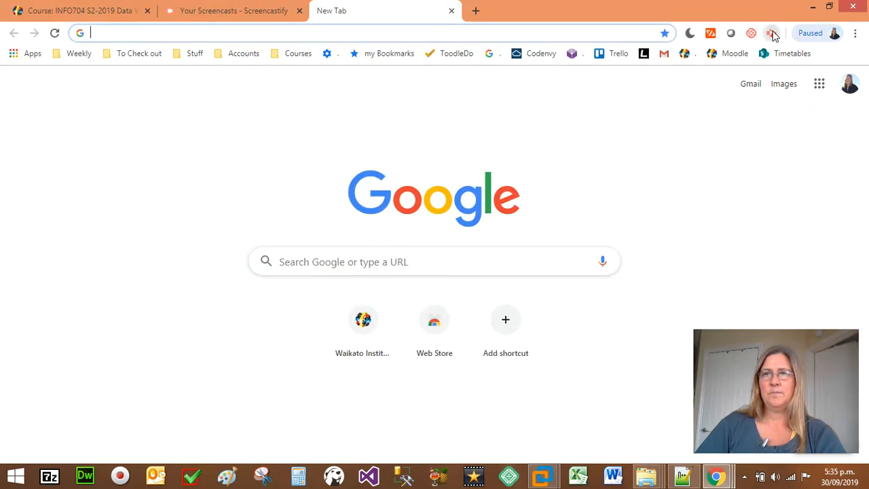